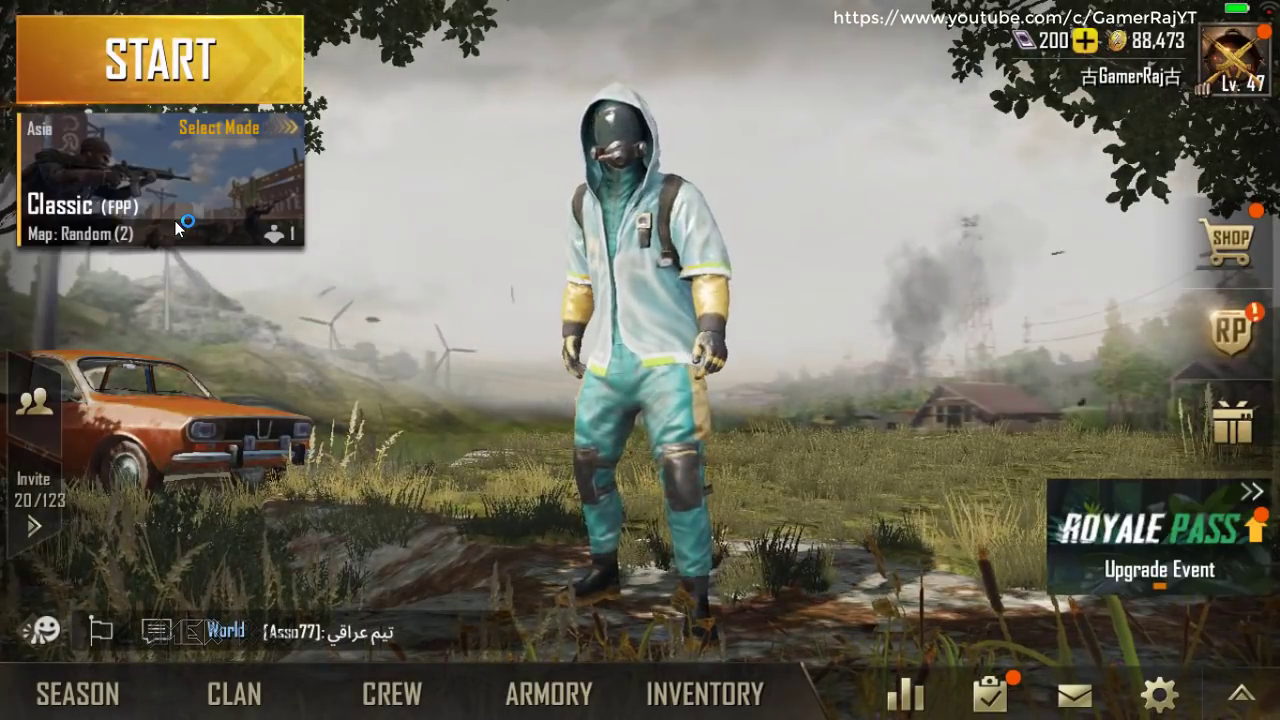
key("e")
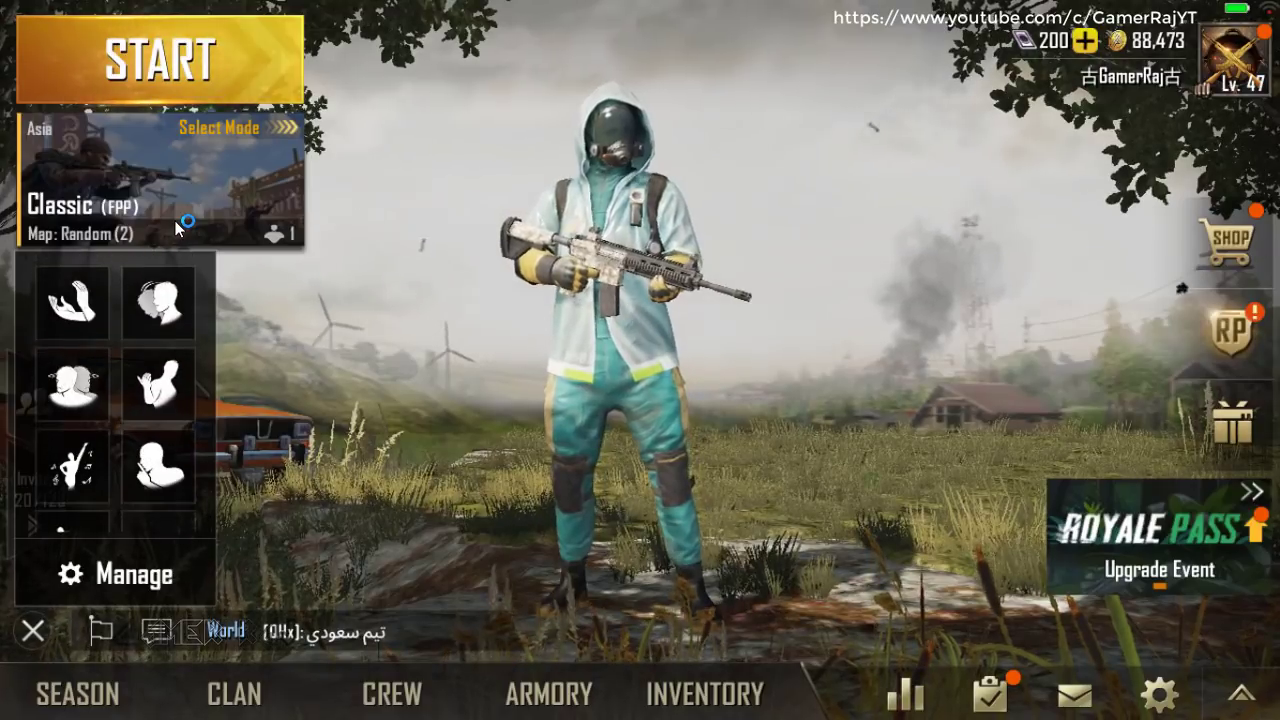
scroll(115, 395, "down", 1)
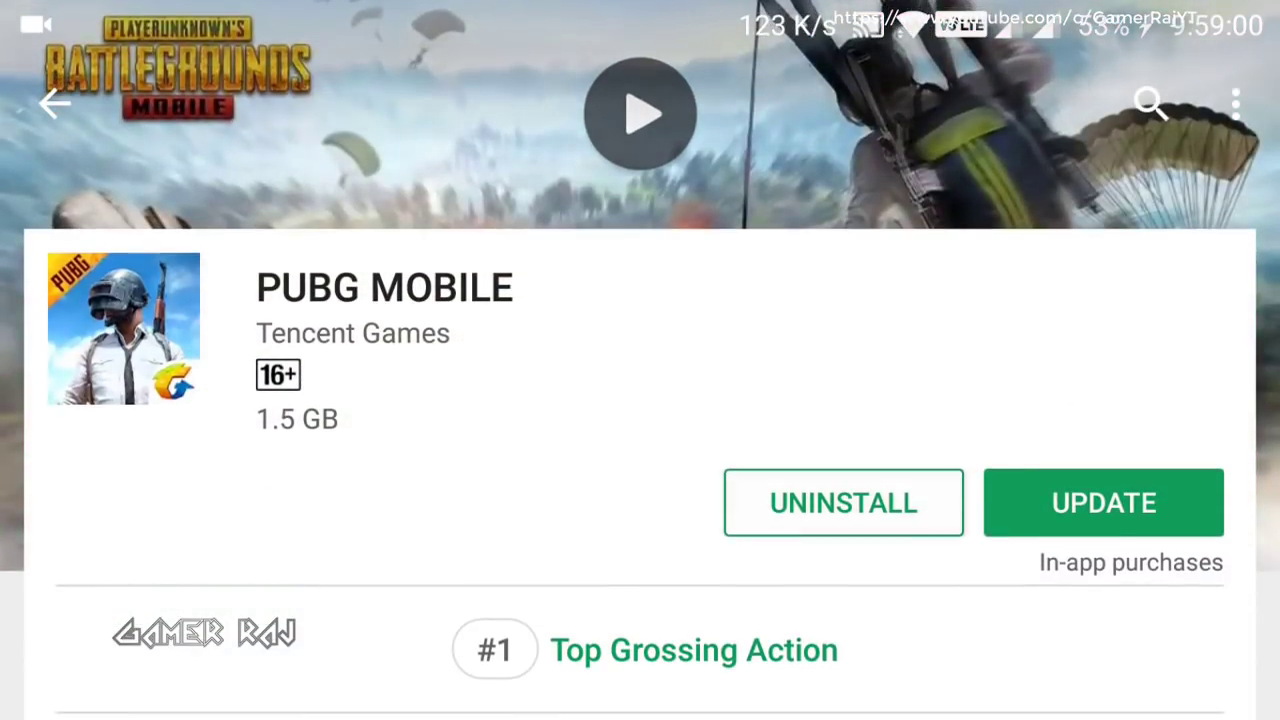
Update PUBG MOBILE from the app store and download the 83 MB Sanhok map in the game
left_click(1104, 502)
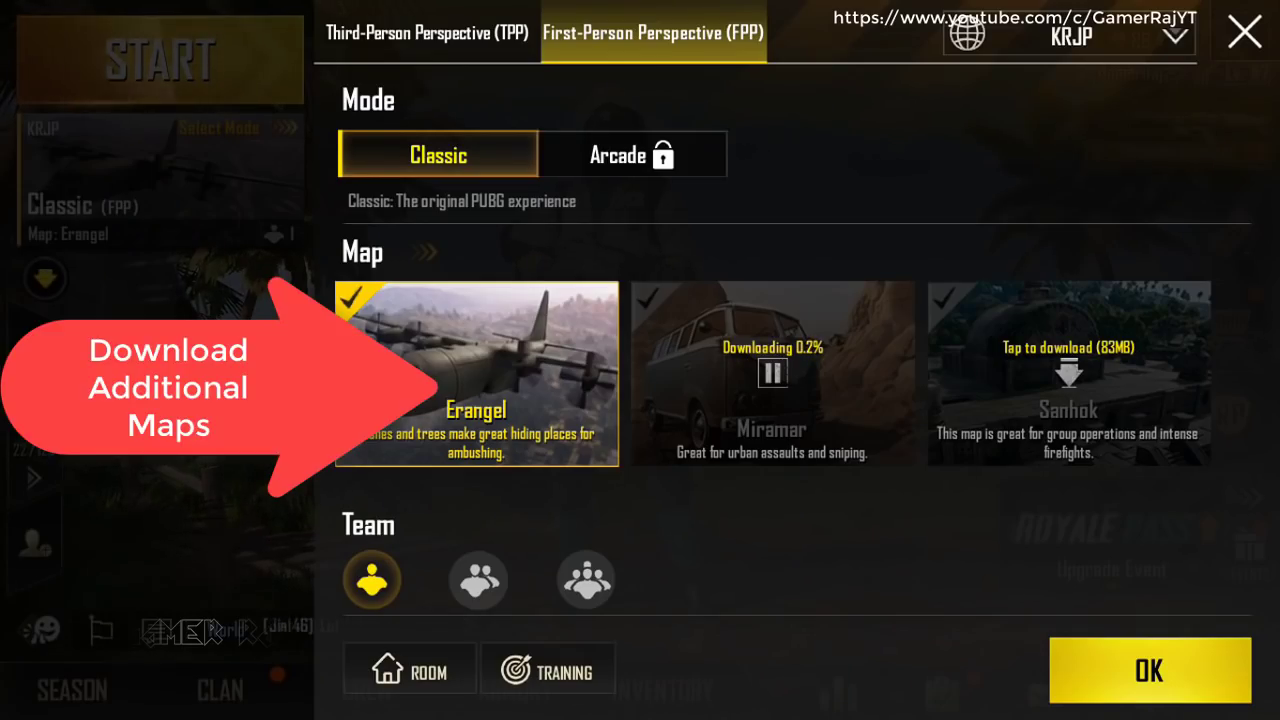
left_click(1068, 372)
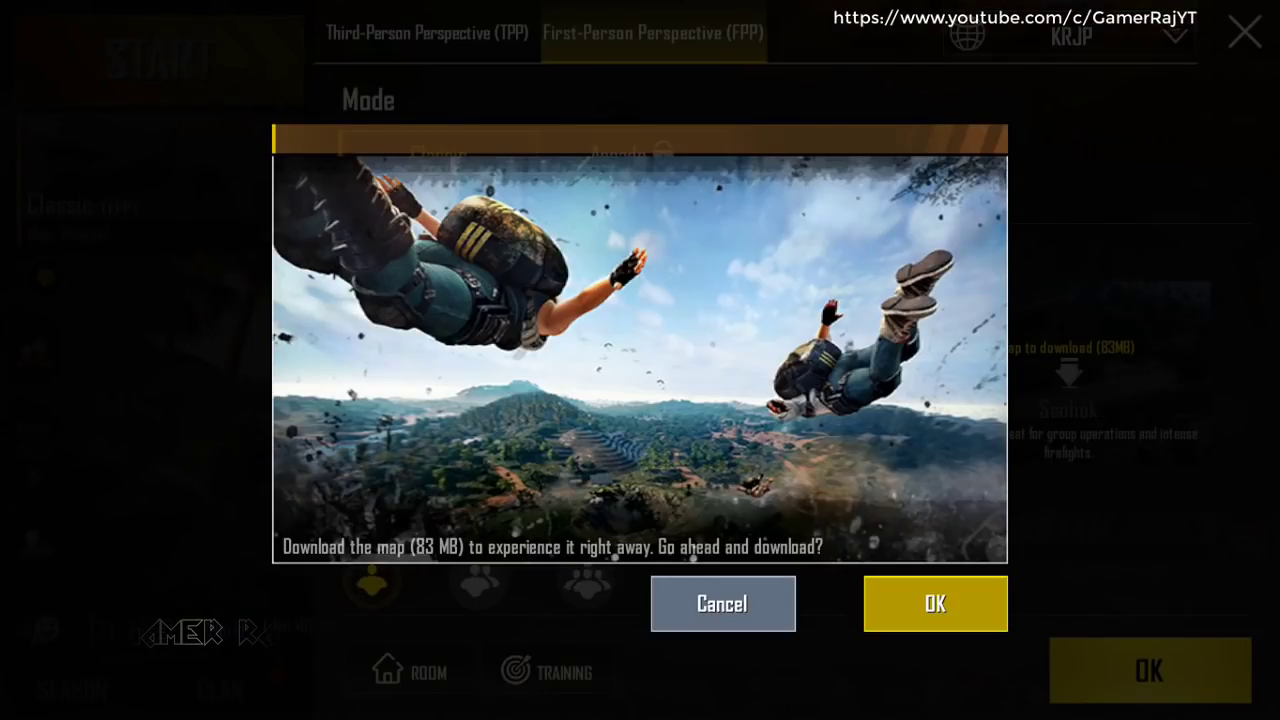
left_click(935, 604)
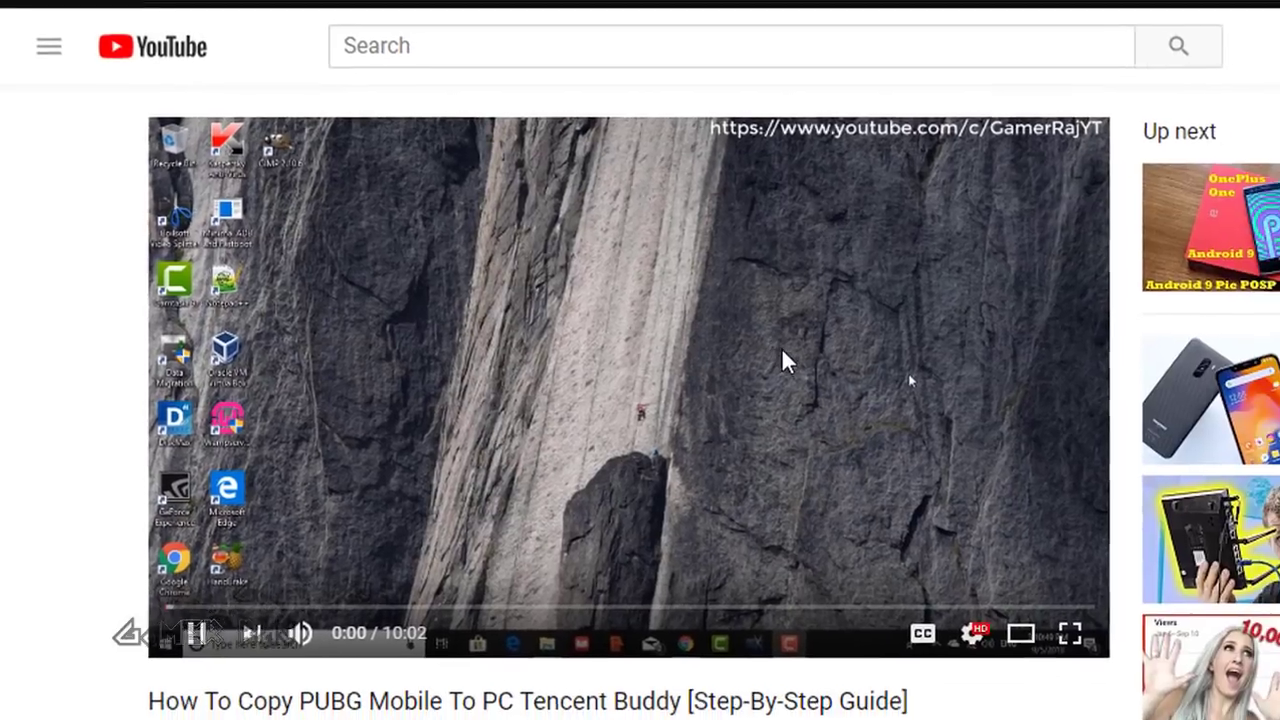
left_click(785, 362)
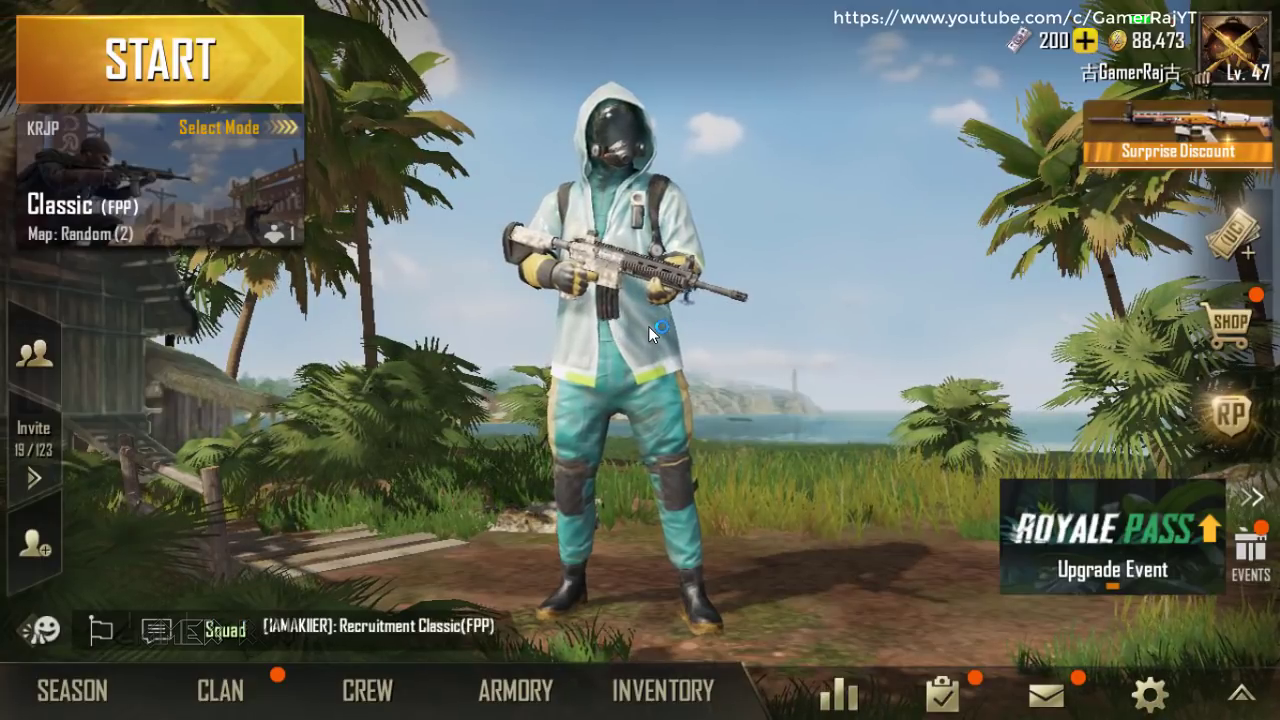
Exit the running full-screen PUBG MOBILE game and its emulator, including the Tencent Gaming Buddy launcher window
key("F11")
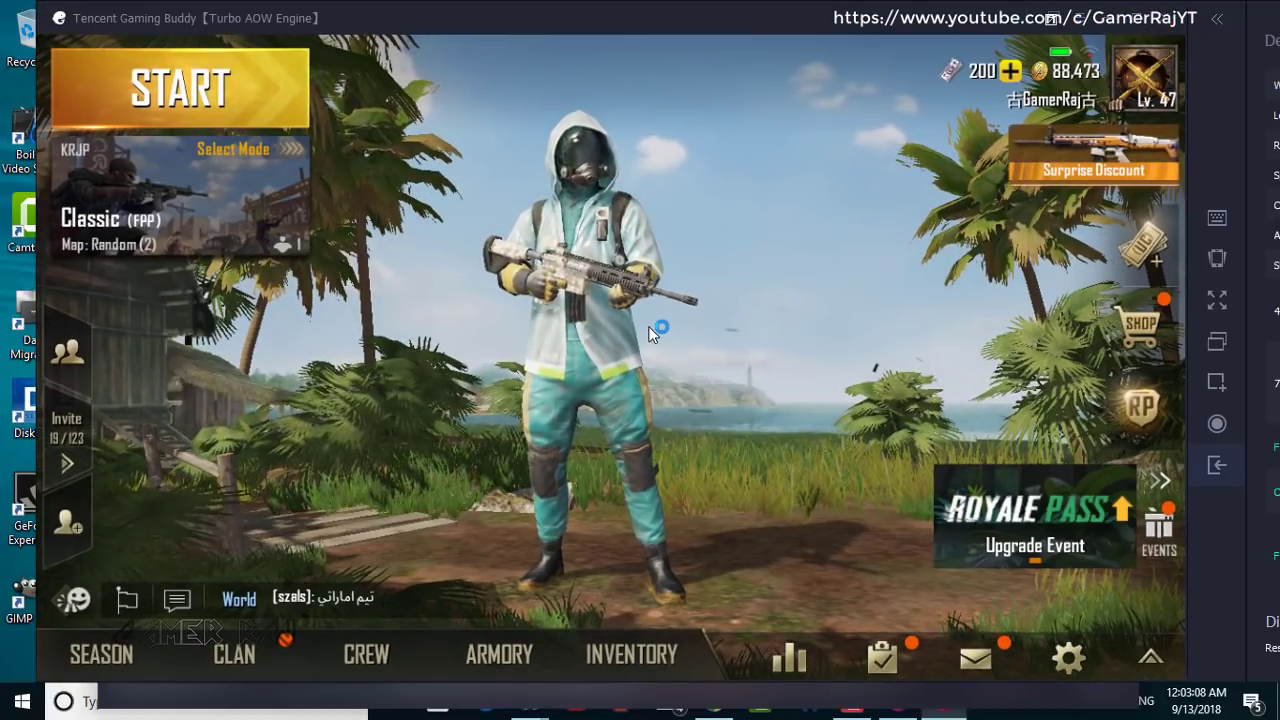
key("Escape")
key("Return")
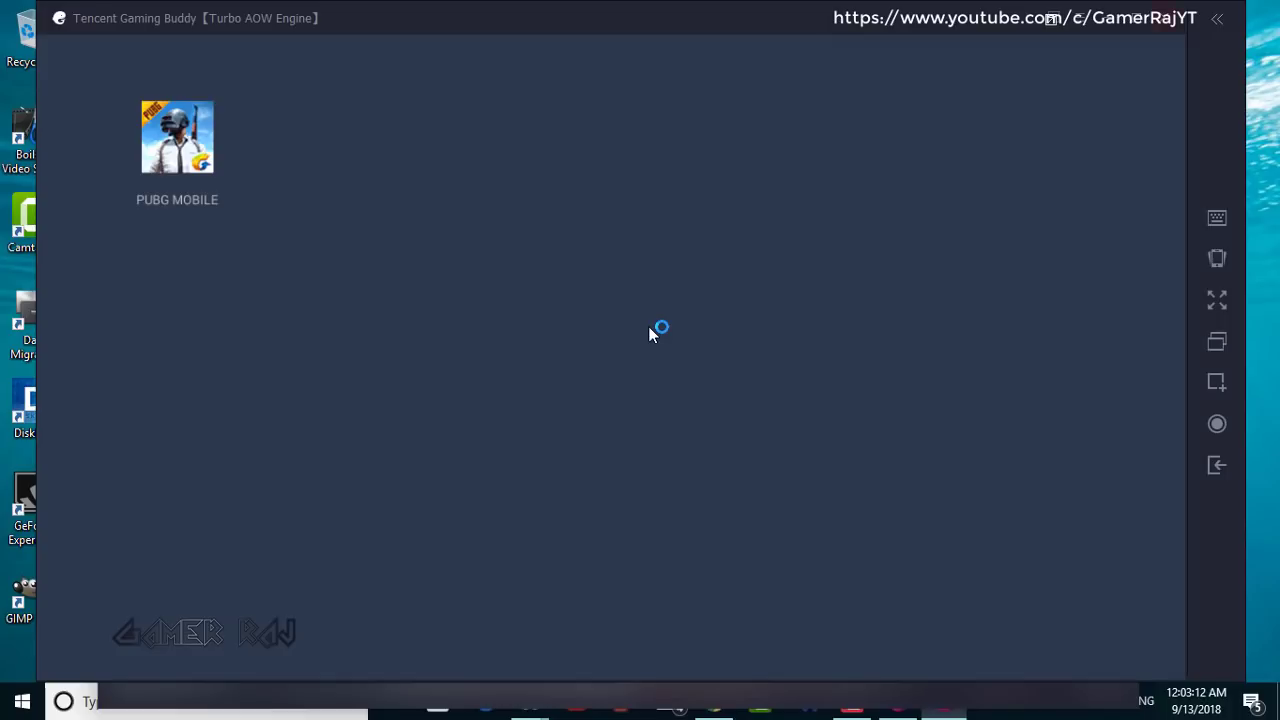
key("Escape")
key("Return")
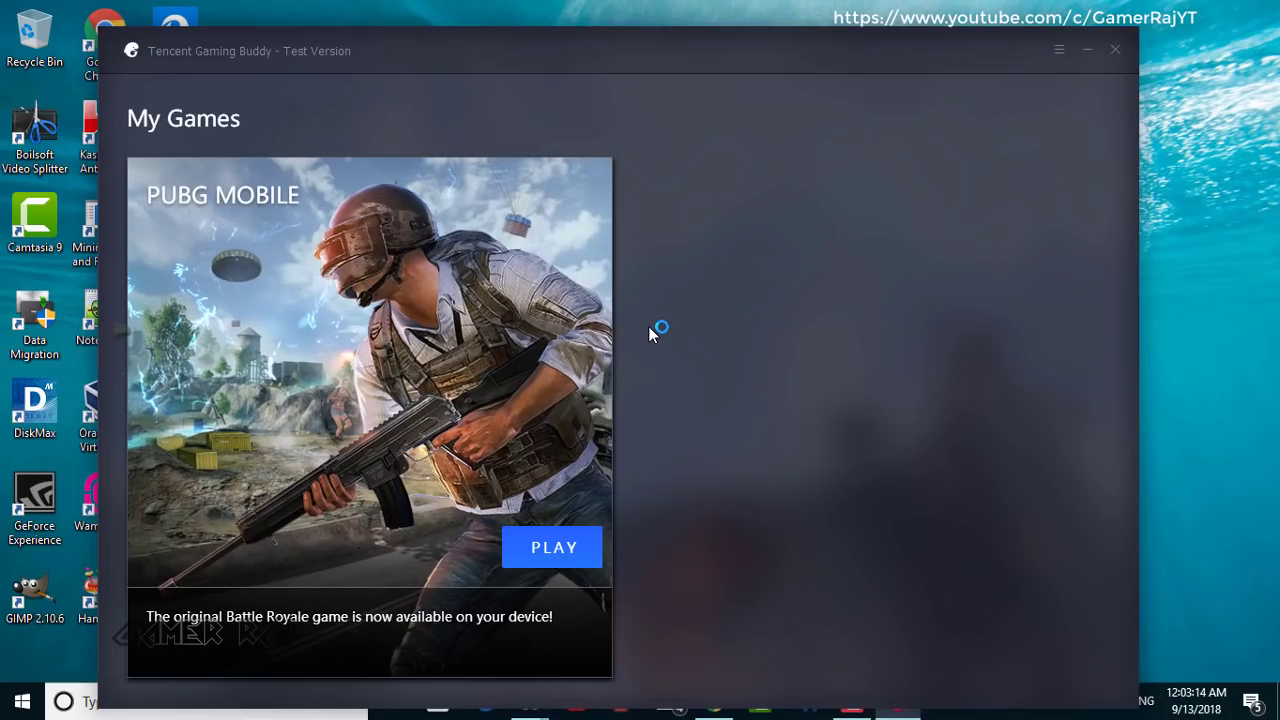
left_click(1115, 49)
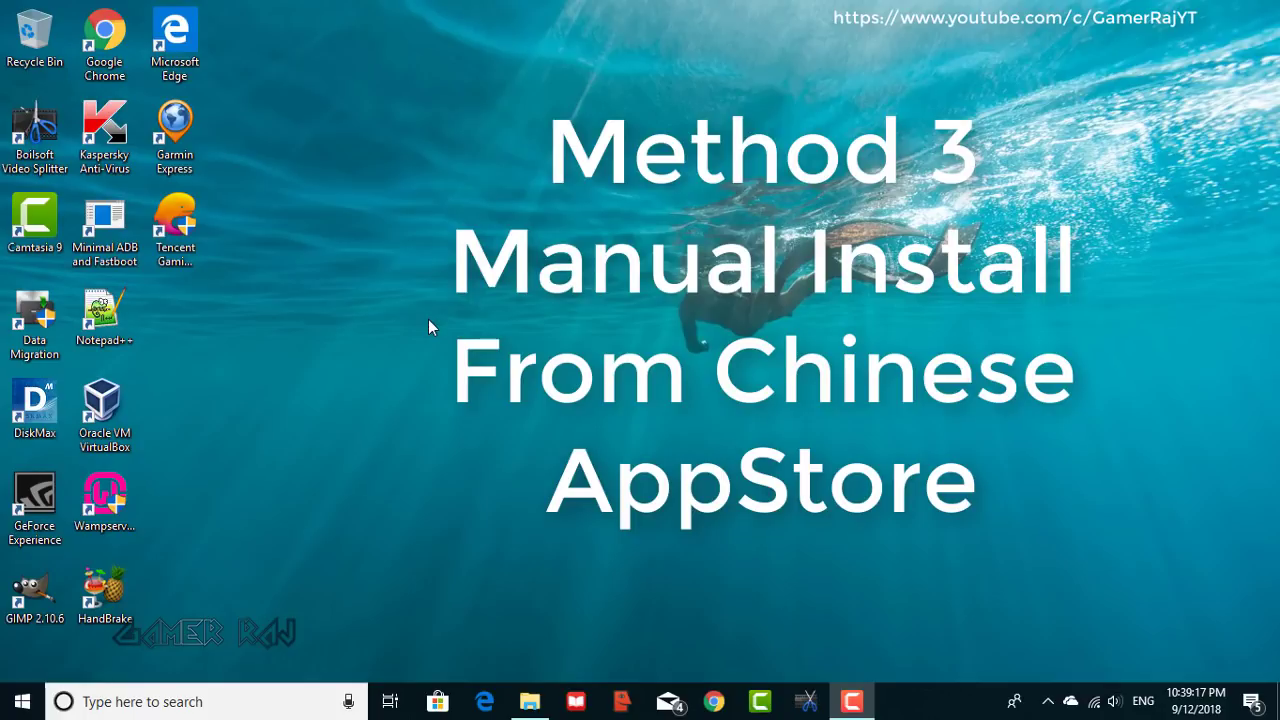
Start Tencent Gaming Buddy and uninstall PUBG MOBILE through the emulator's Android app settings
double_click(185, 238)
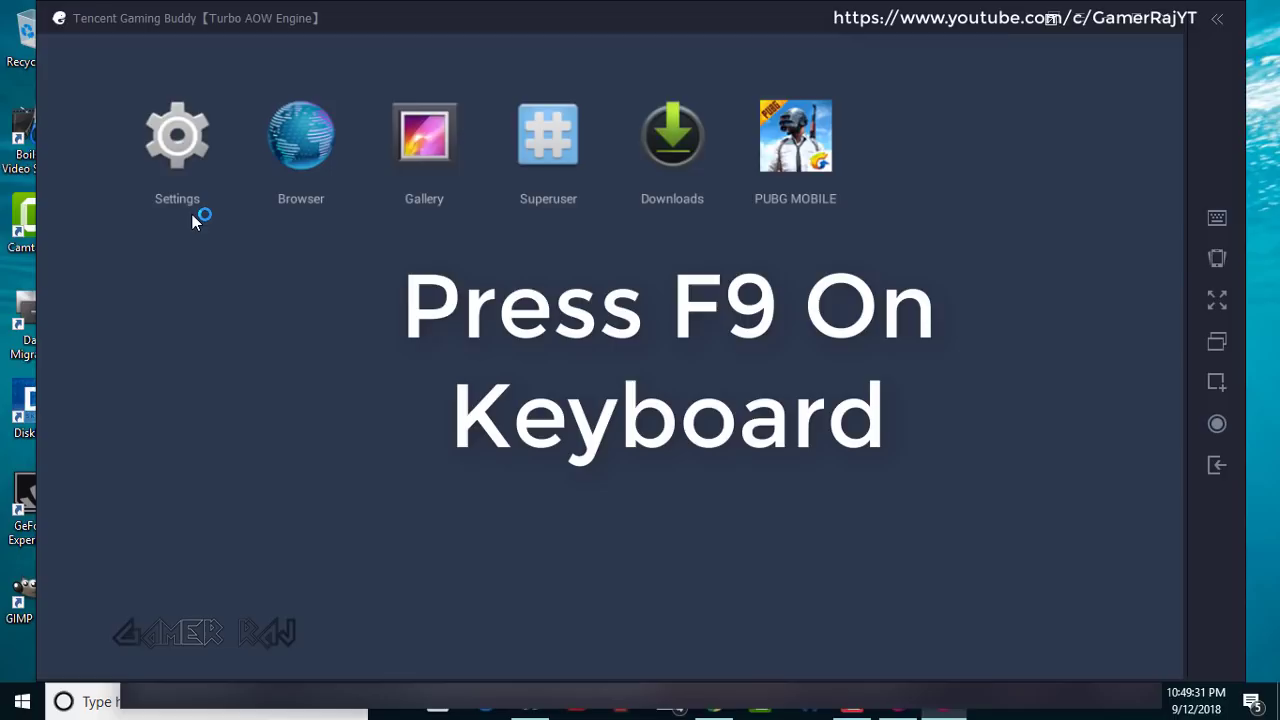
left_click(192, 214)
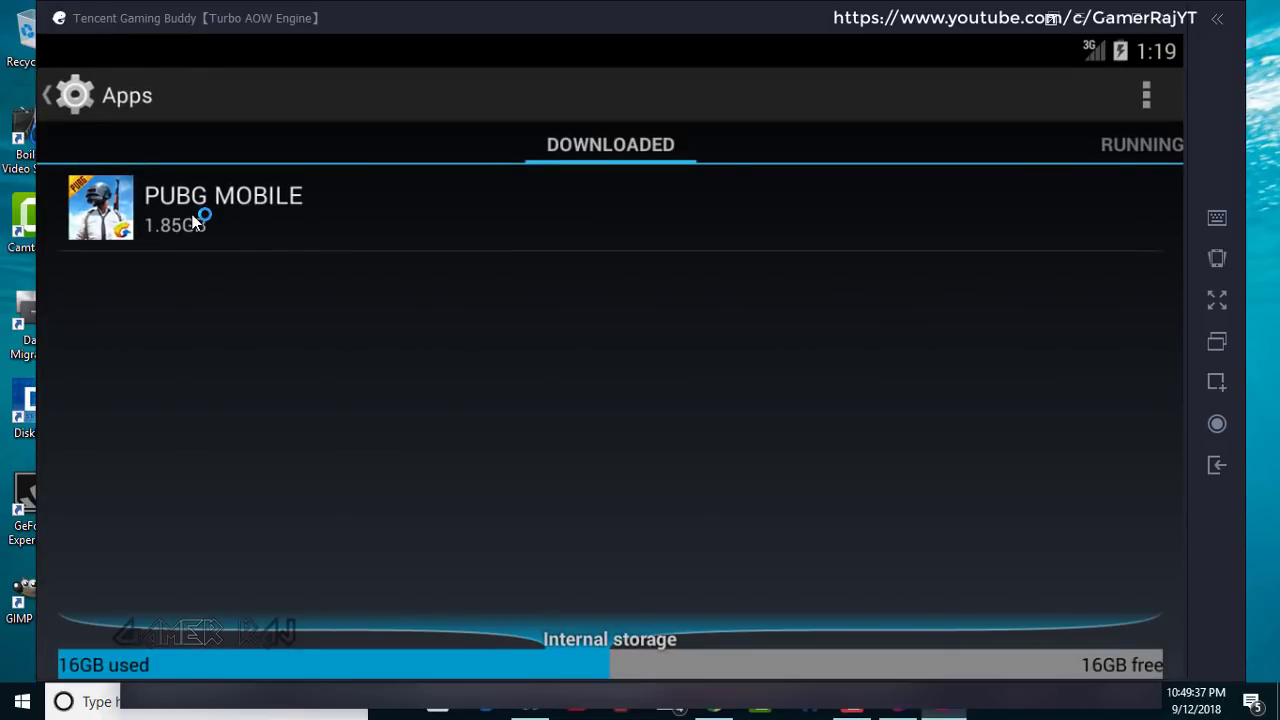
left_click(195, 222)
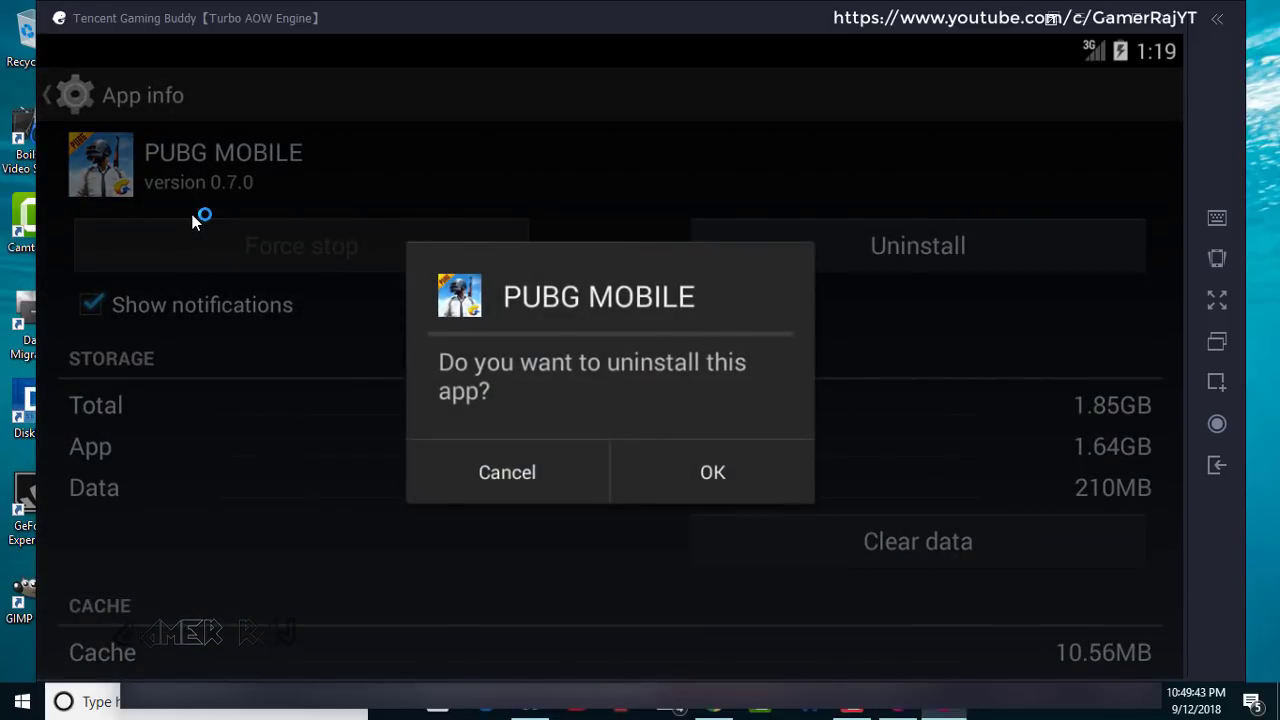
key("Return")
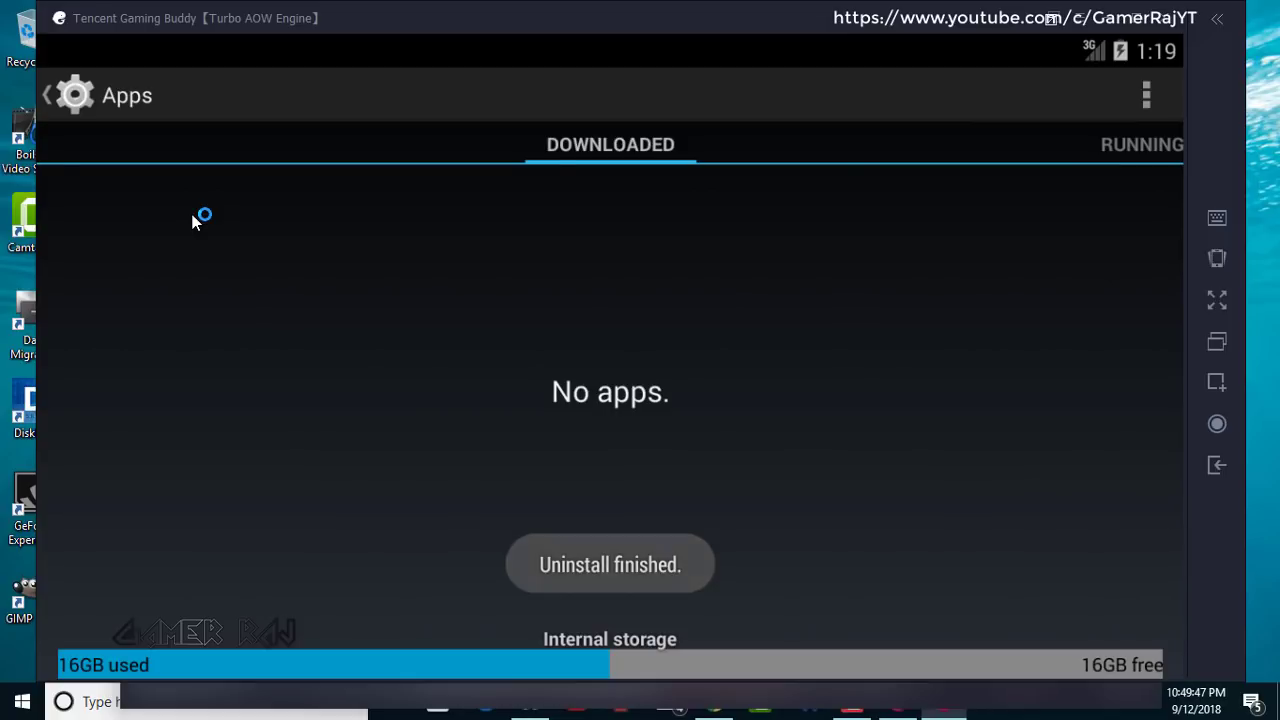
Leave the Android settings and exit the emulator, confirming the exit
key("Escape")
key("Escape")
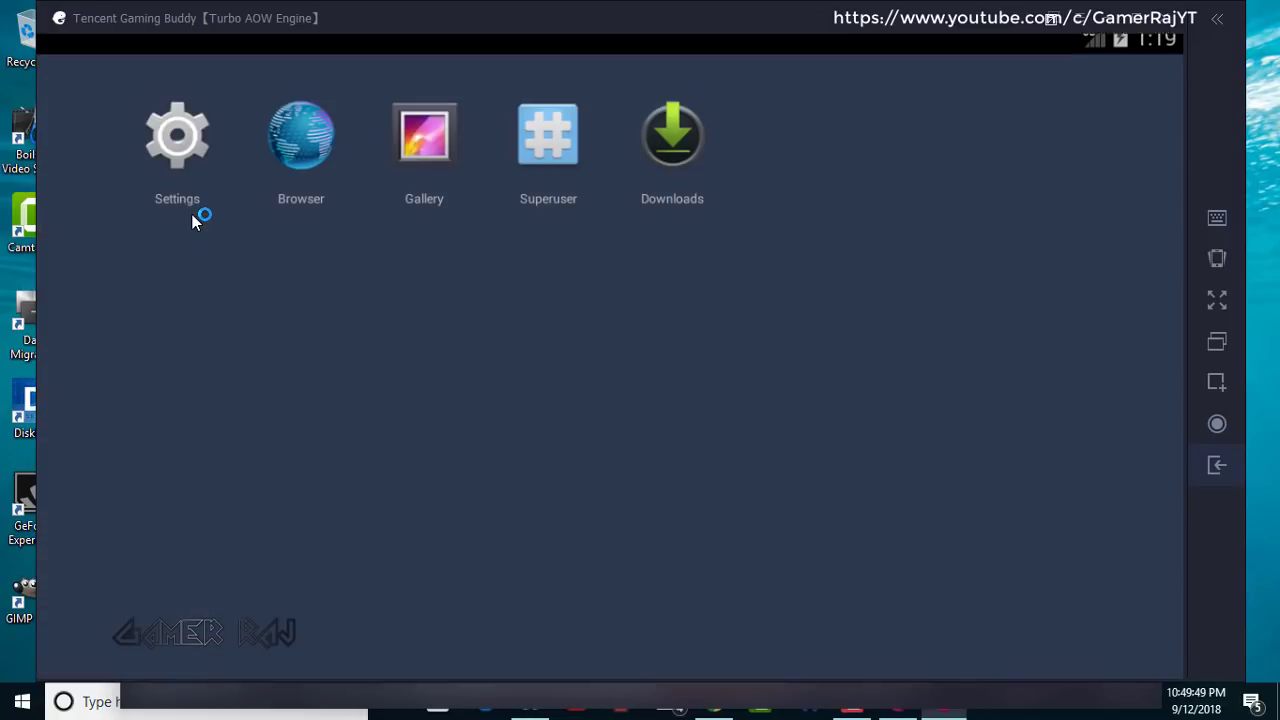
key("Escape")
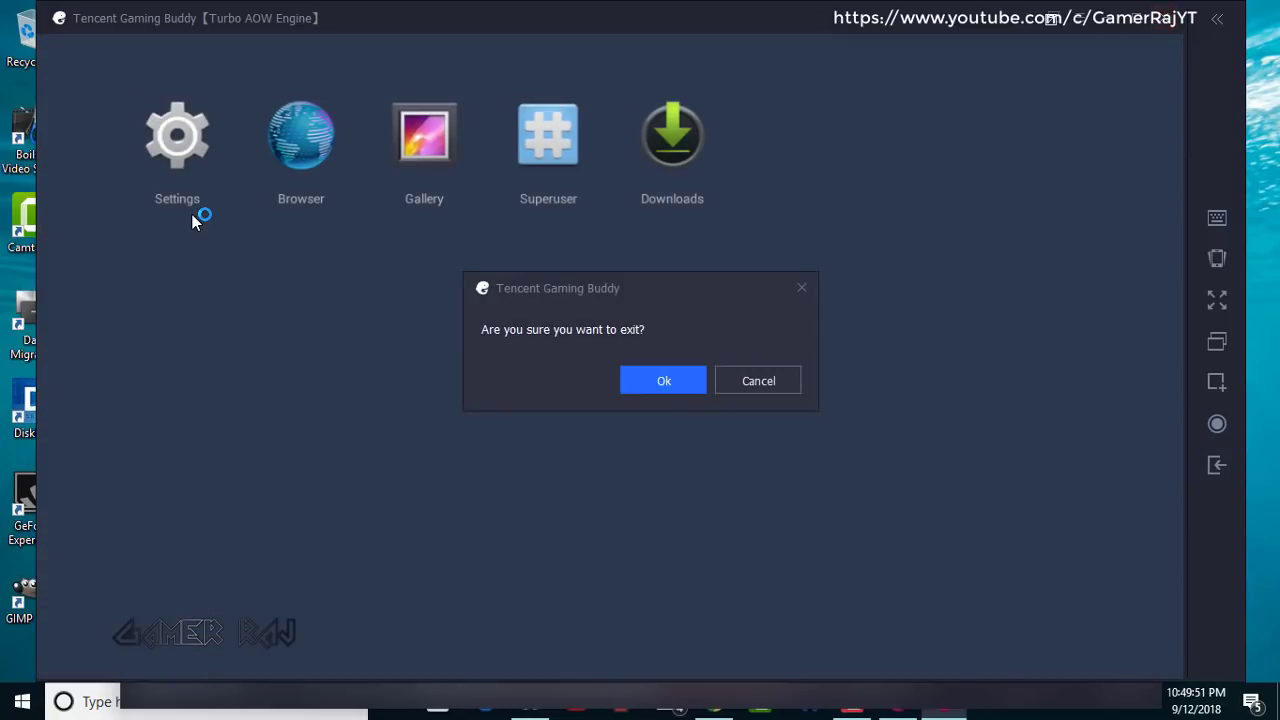
key("Return")
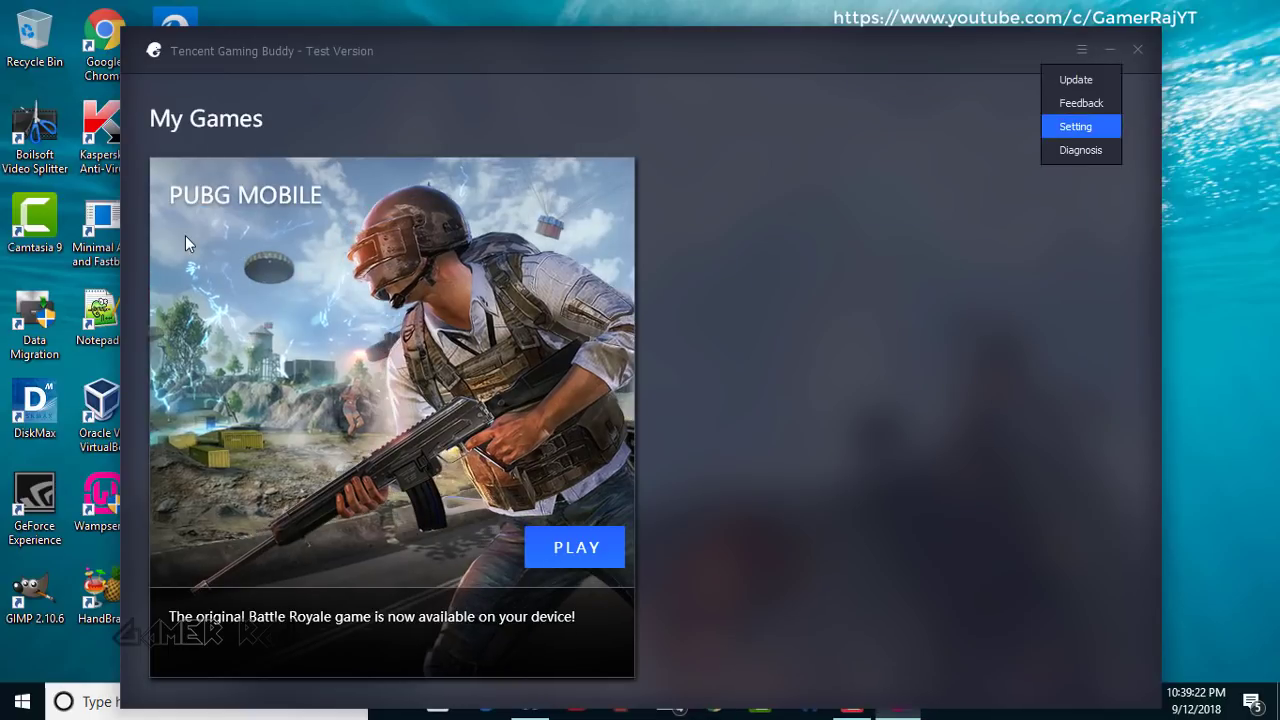
Set the Tencent Gaming Buddy language to Simplified Chinese, save the setting and close the launcher
key("Return")
key("alt+Down")
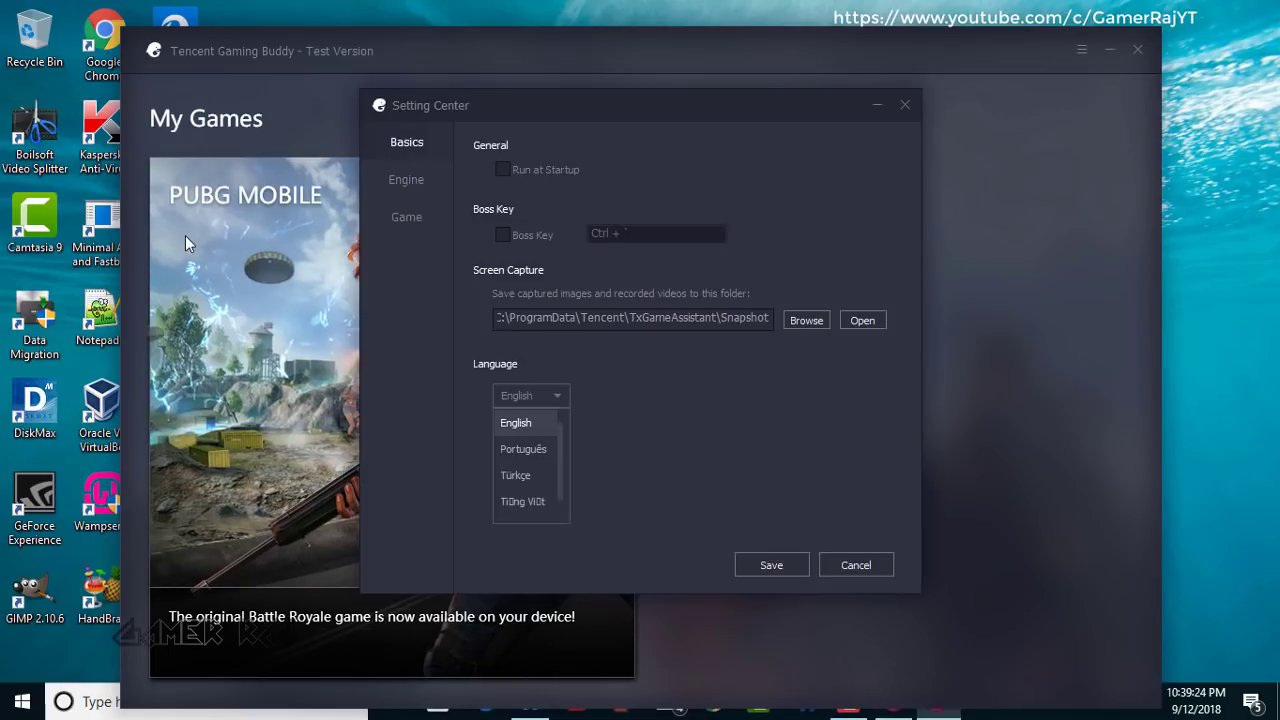
key("Up")
key("Return")
key("Tab")
key("Return")
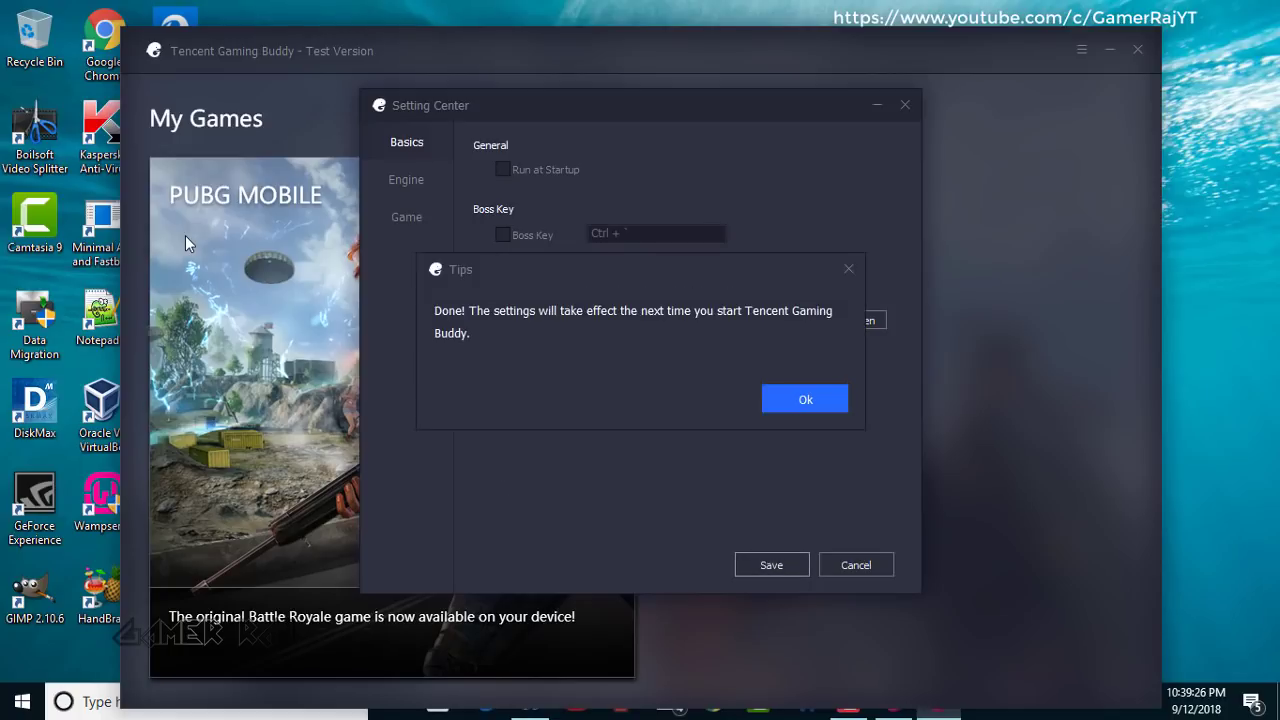
key("Return")
key("alt+F4")
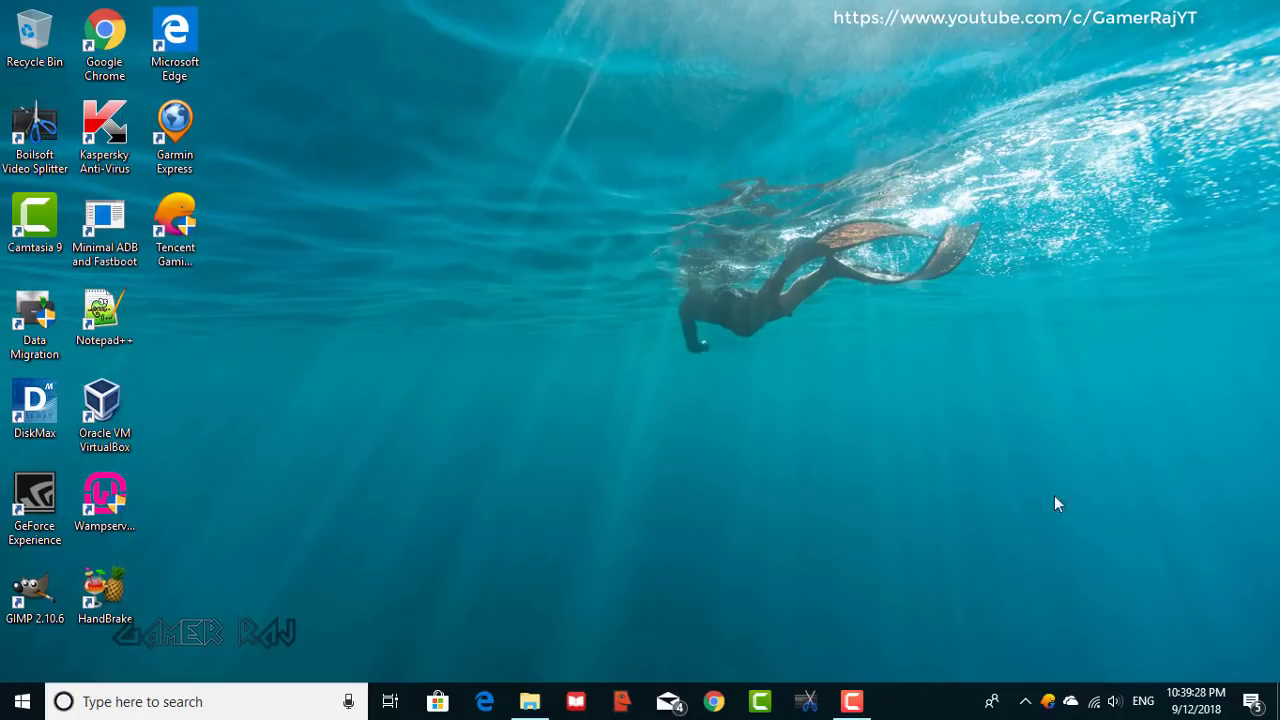
Quit the Tencent Gaming Buddy background process and restart the launcher so the language change takes effect
right_click(1047, 700)
left_click(1068, 688)
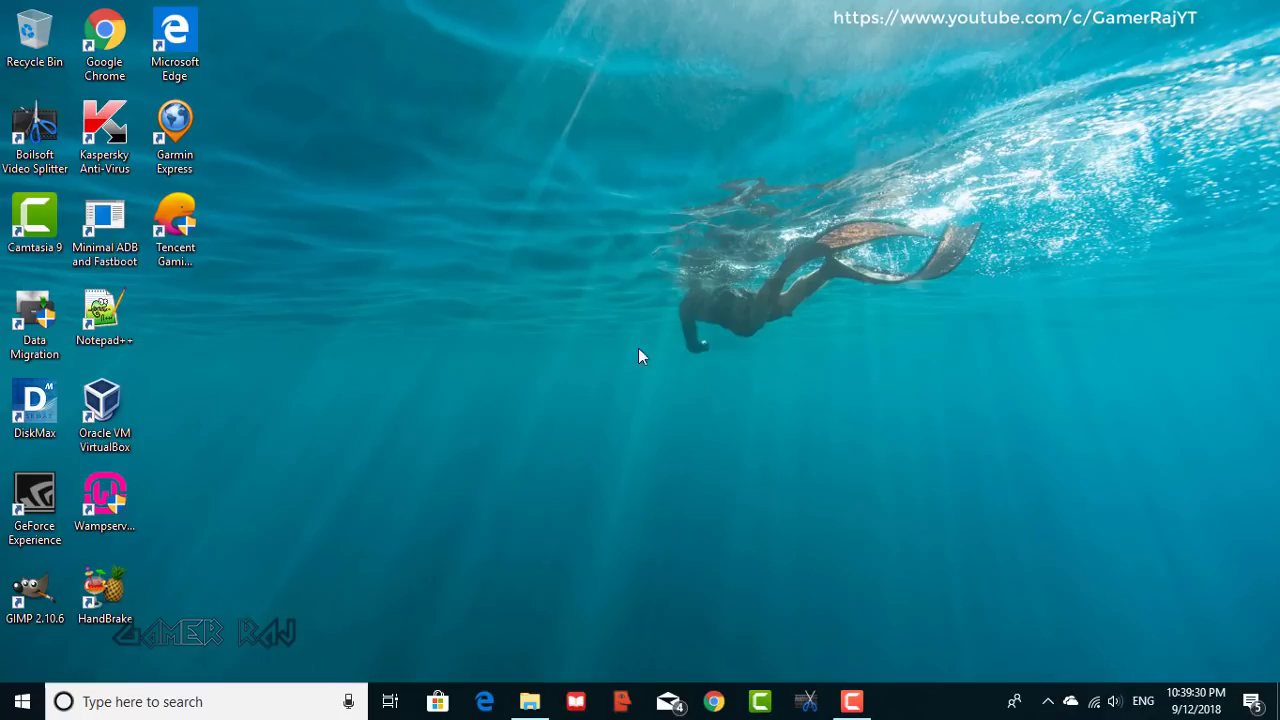
right_click(640, 292)
left_click(684, 345)
double_click(170, 240)
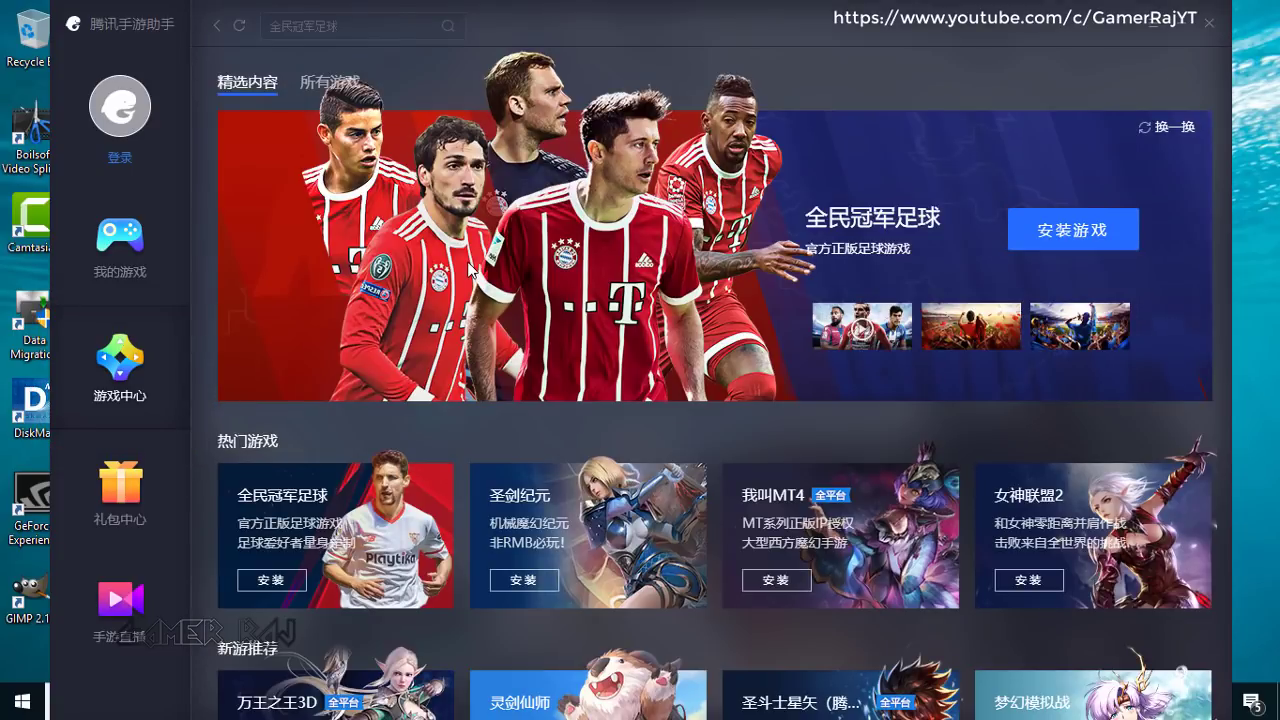
Browse the Chinese game centre and its full game list filtered to the 飞行射击 category for the PUBG titles
scroll(468, 263, "down", 10)
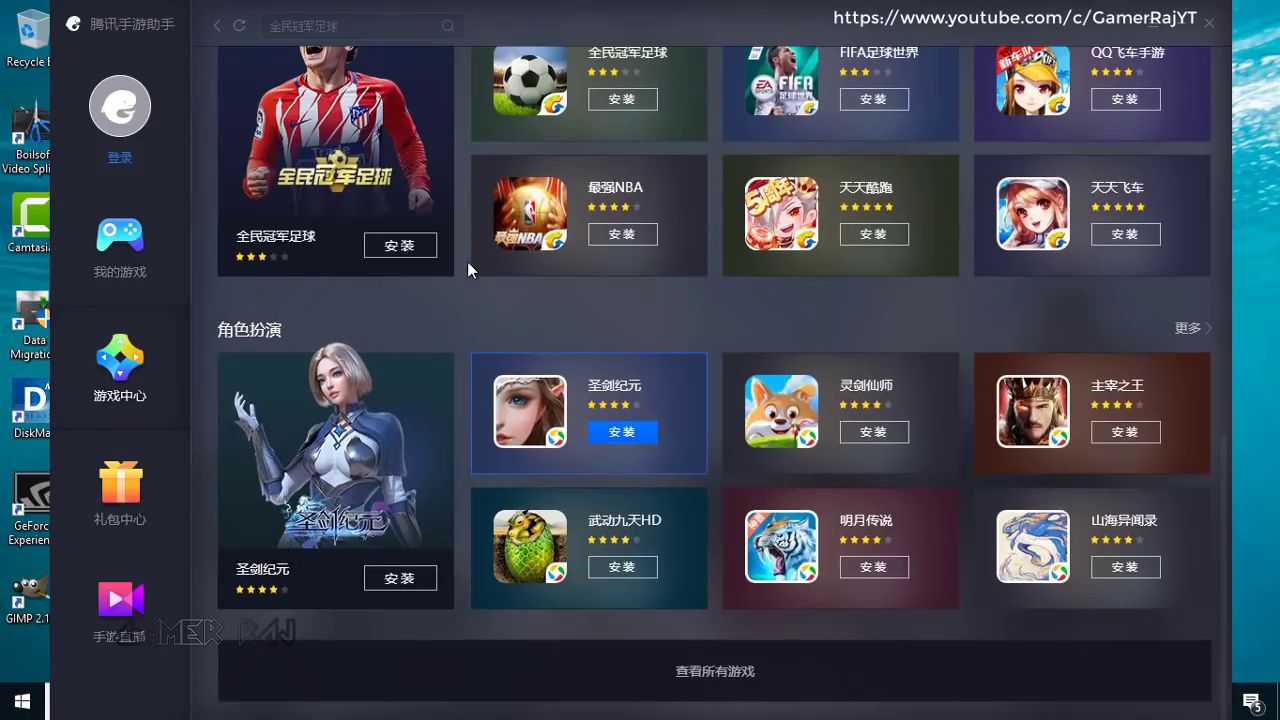
scroll(467, 261, "down", 10)
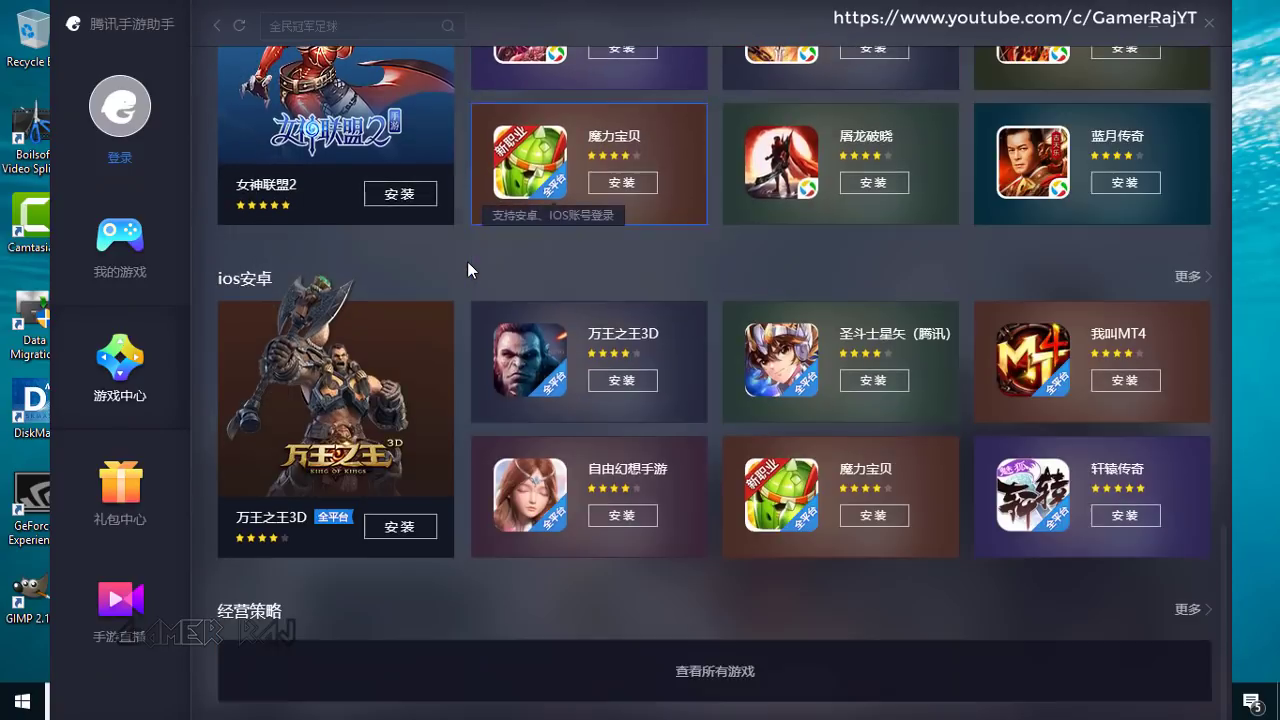
scroll(467, 261, "down", 10)
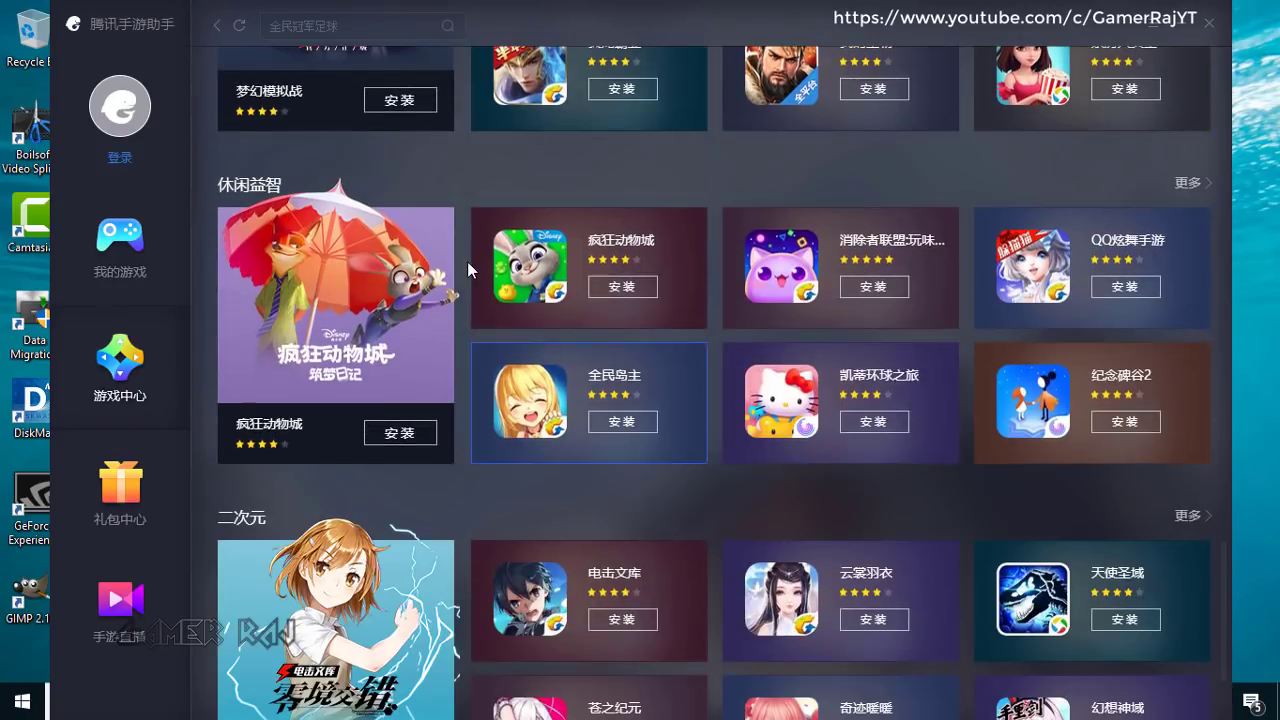
scroll(467, 261, "down", 5)
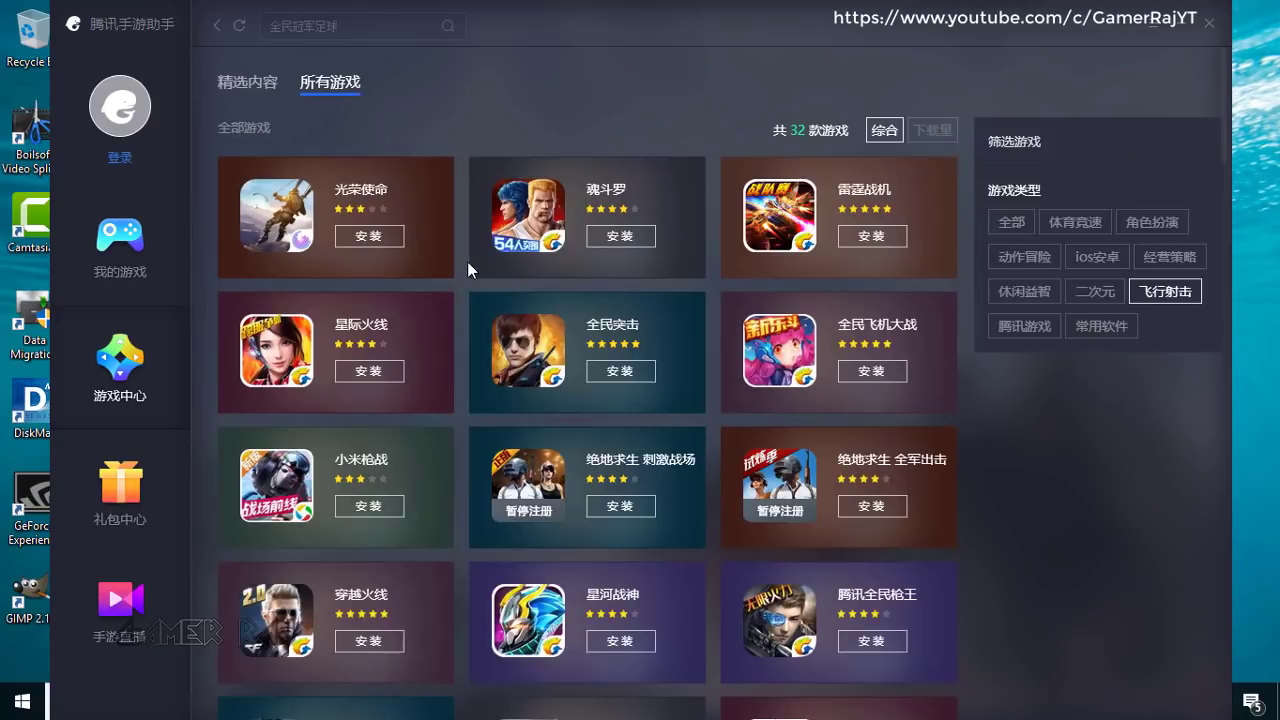
scroll(467, 261, "down", 5)
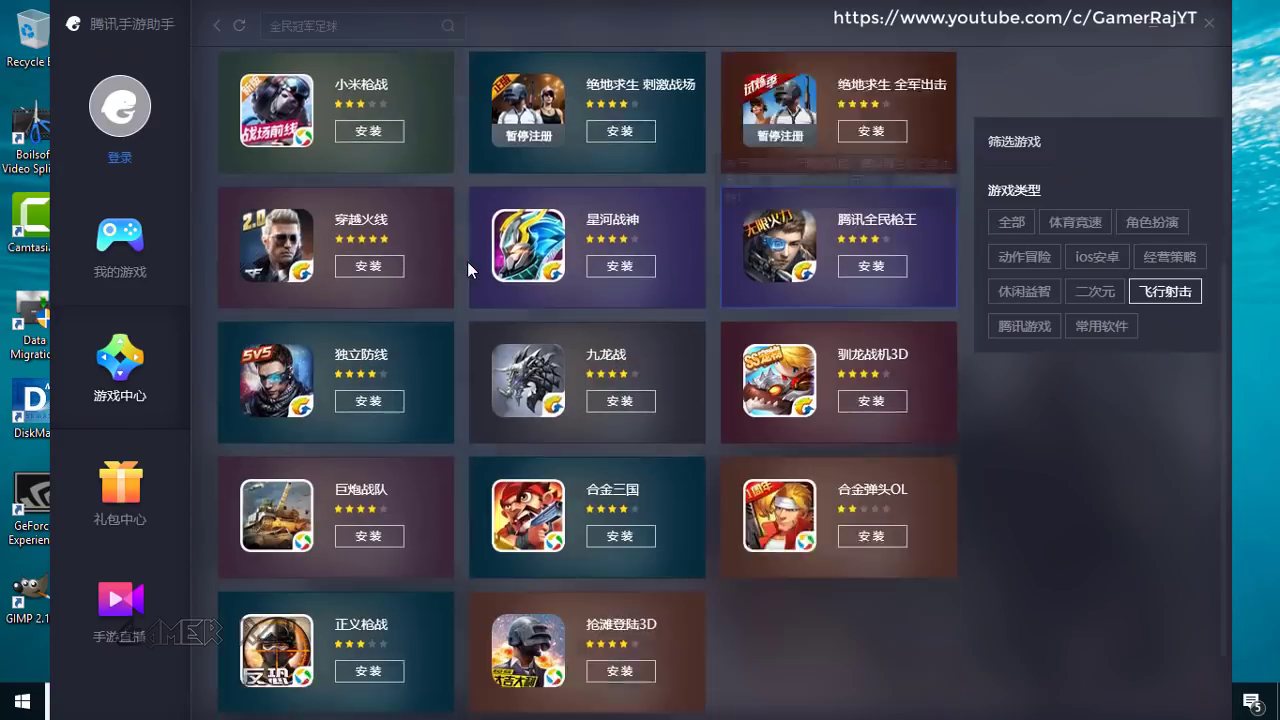
scroll(467, 261, "down", 5)
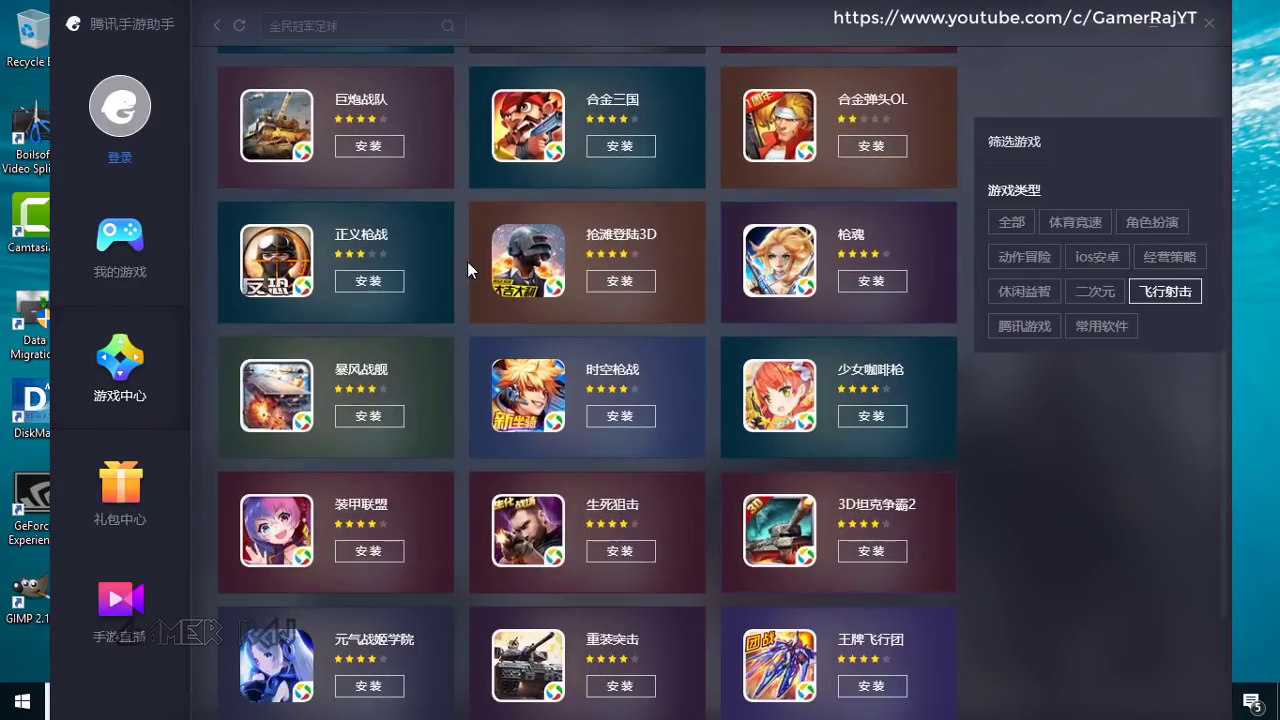
scroll(467, 261, "down", 1)
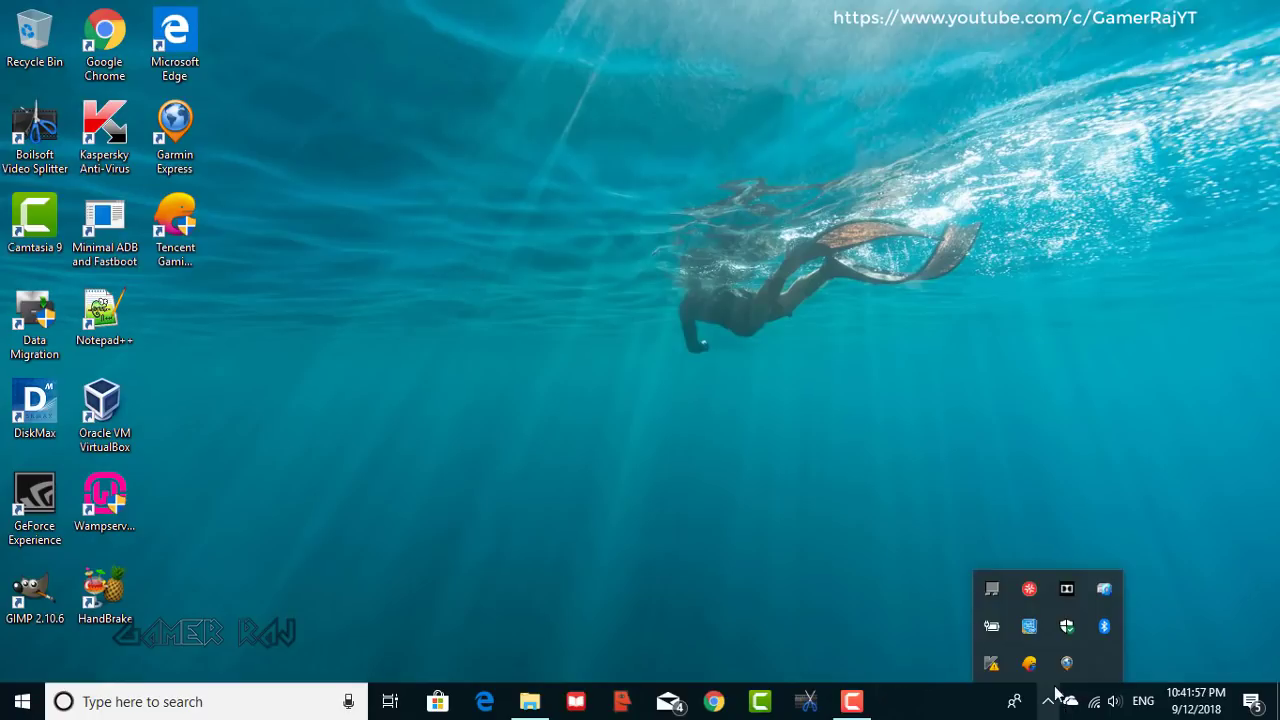
right_click(758, 274)
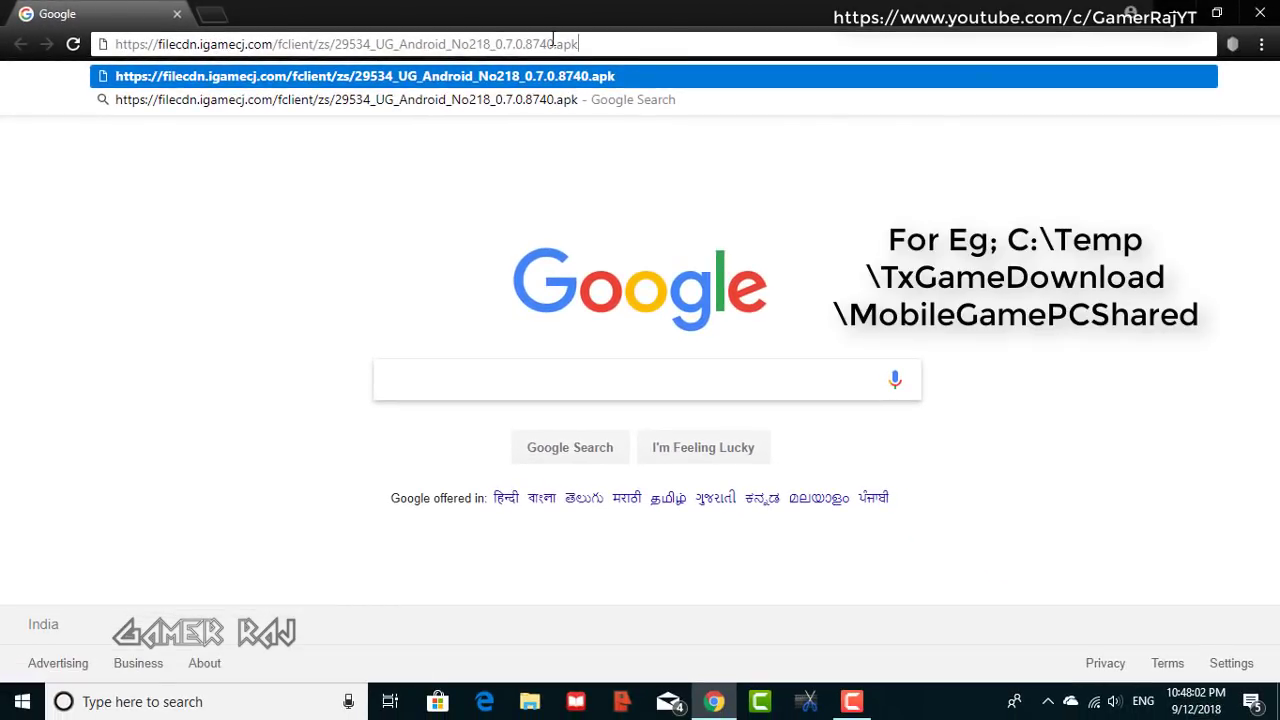
left_click(625, 83)
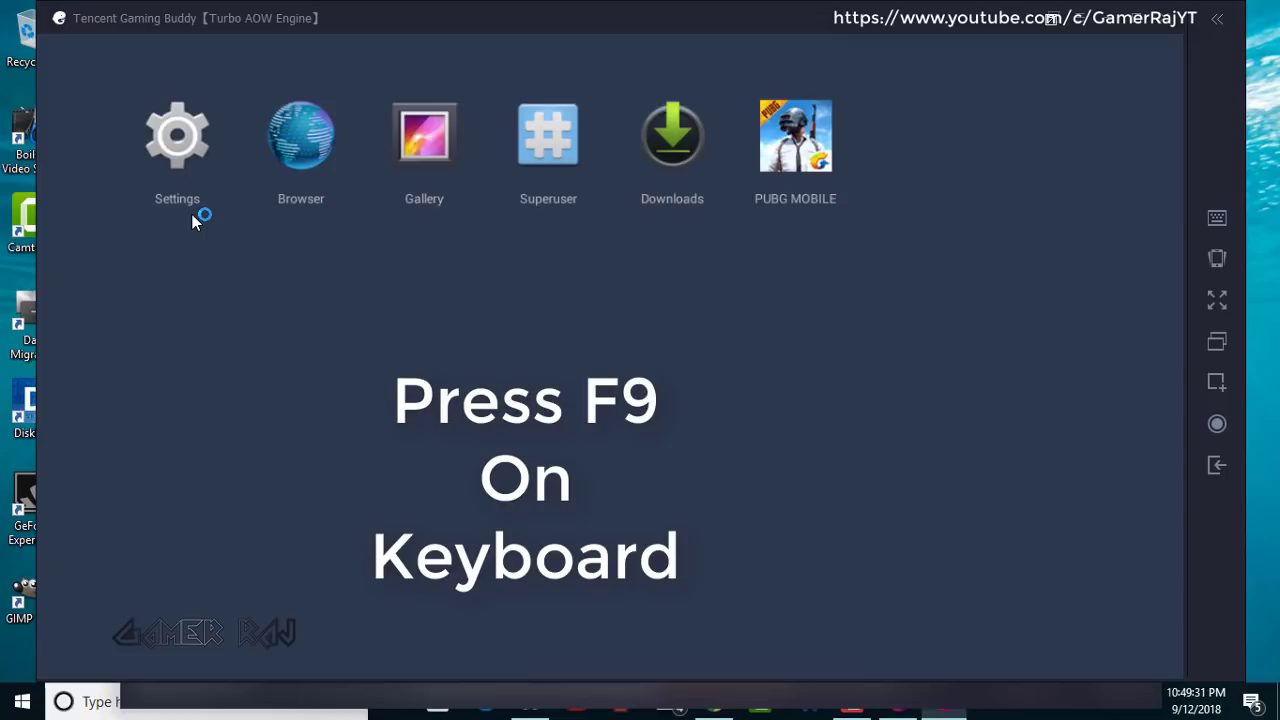
Uninstall PUBG MOBILE from the emulator's downloaded apps in Android settings, and exit the emulator
left_click(193, 219)
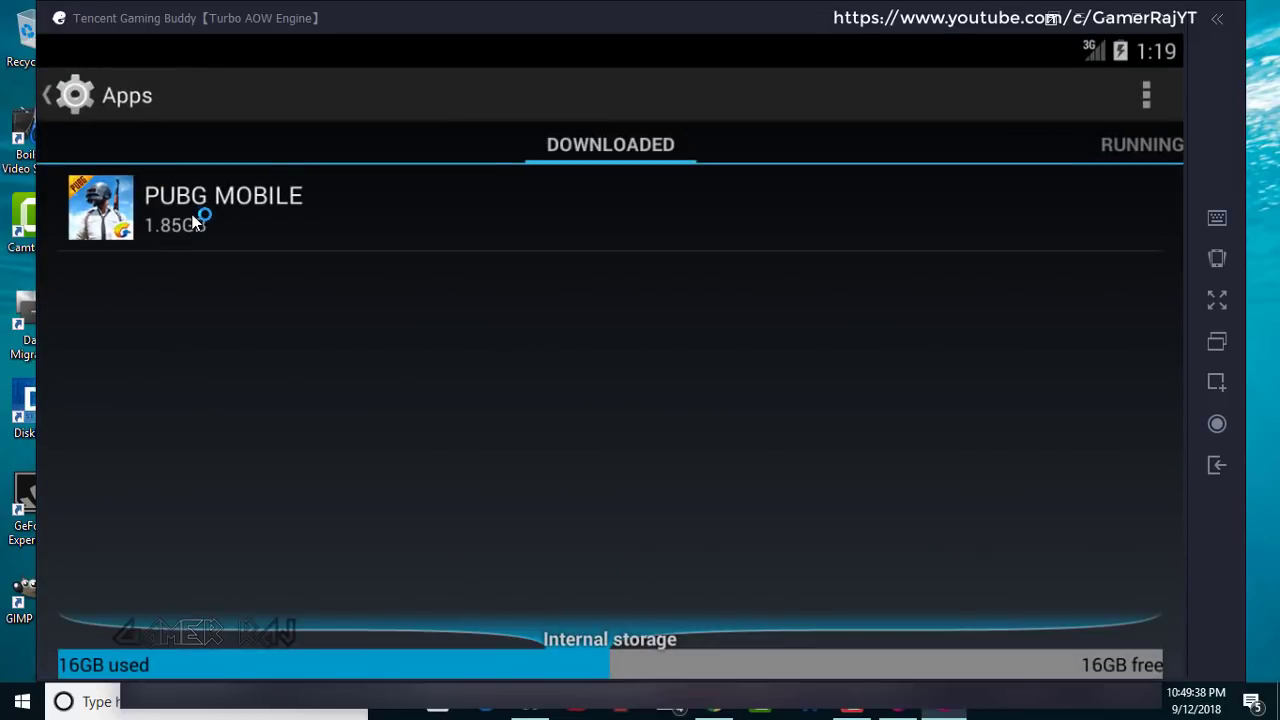
left_click(193, 219)
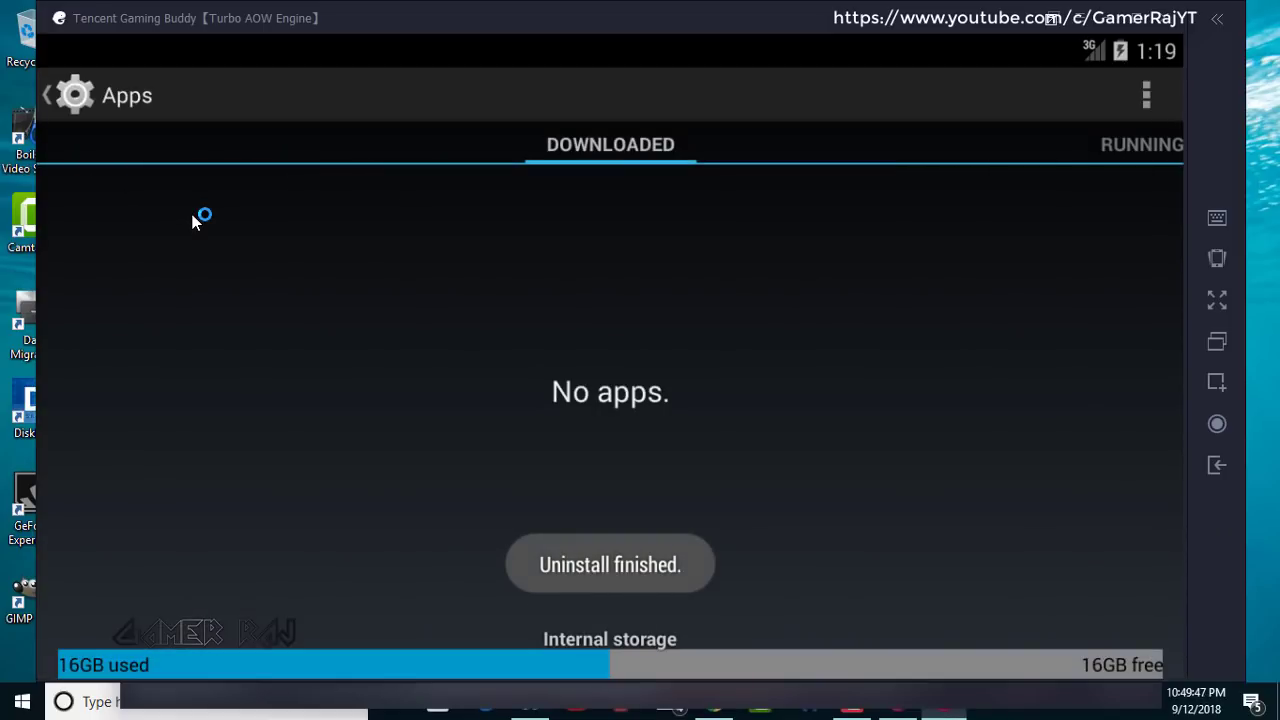
key("Escape")
key("alt+F4")
key("Return")
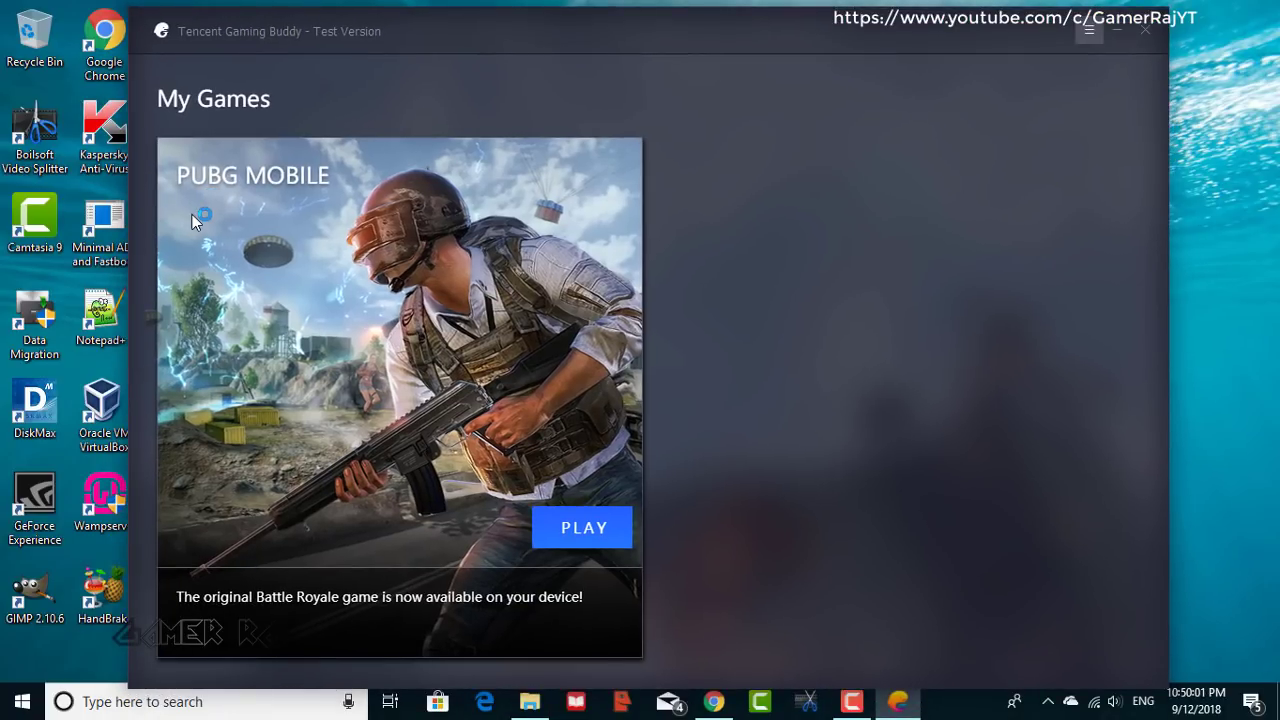
Switch the launcher language to Simplified Chinese in the Setting Center, save it and close Tencent Gaming Buddy
left_click(1089, 30)
left_click(1089, 106)
left_click(531, 395)
scroll(525, 460, "up", 1)
left_click(525, 422)
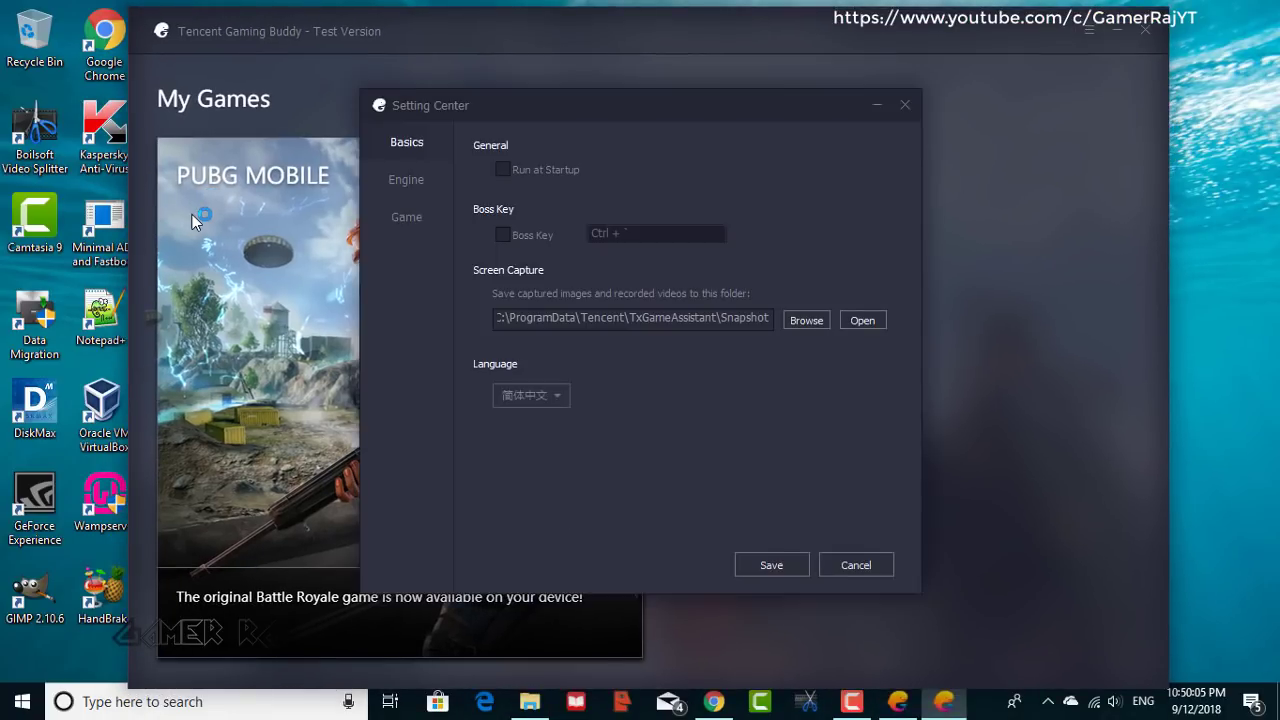
left_click(771, 565)
left_click(806, 399)
left_click(1145, 30)
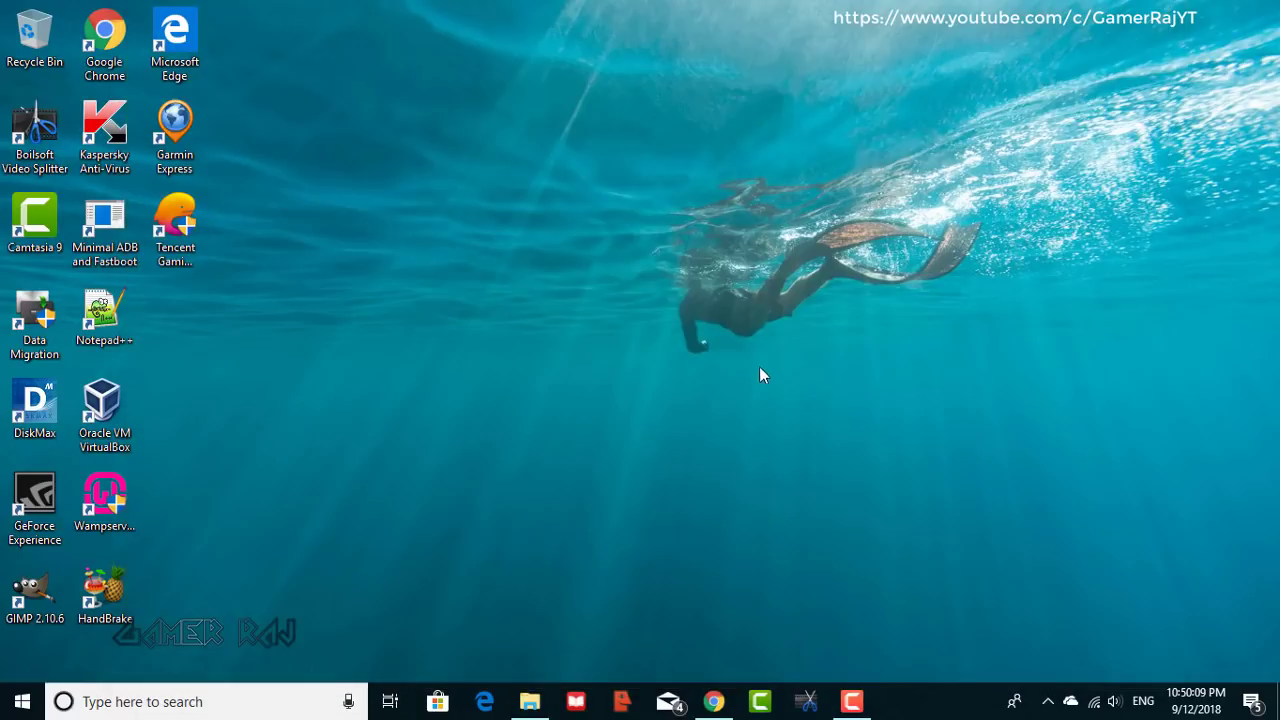
Check for a leftover Tencent Gaming Buddy background process and start the launcher again from the desktop
left_click(1049, 703)
left_click(1048, 702)
right_click(491, 251)
double_click(180, 226)
Exit the Chinese-language Tencent Gaming Buddy completely with 退出 and relaunch it from the desktop
left_click(1048, 701)
right_click(1031, 664)
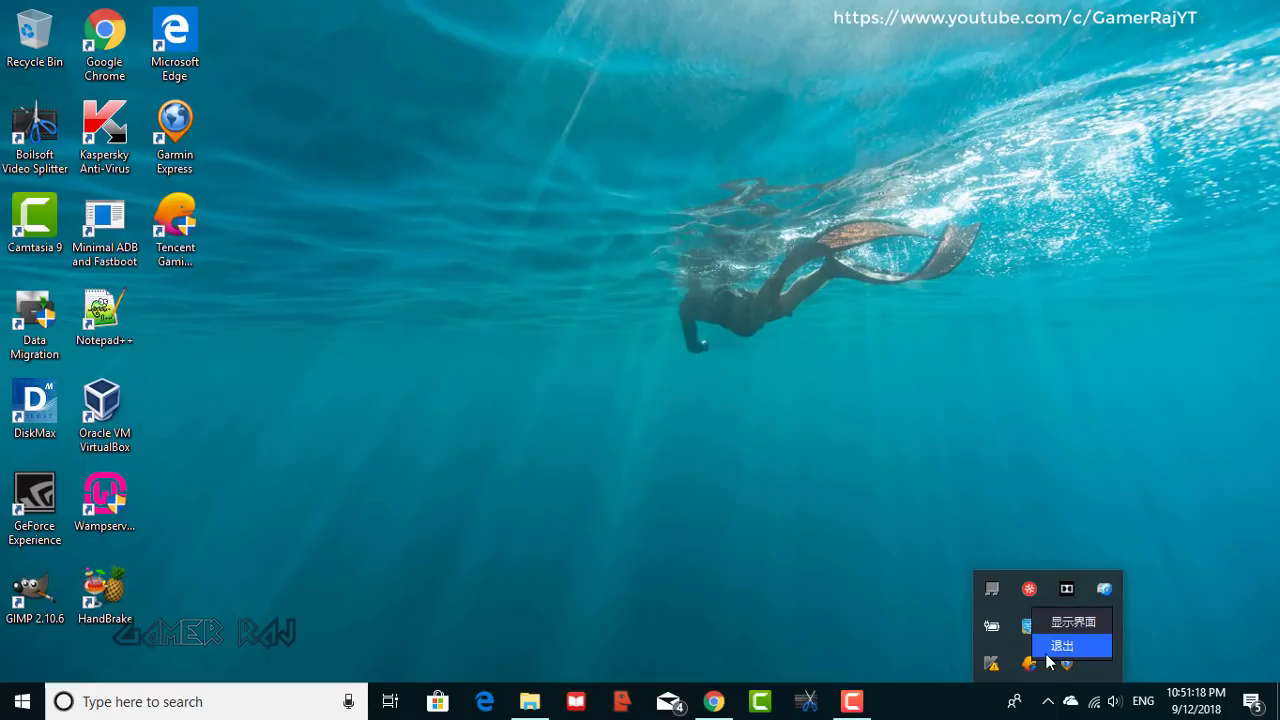
left_click(1046, 652)
left_click(1048, 704)
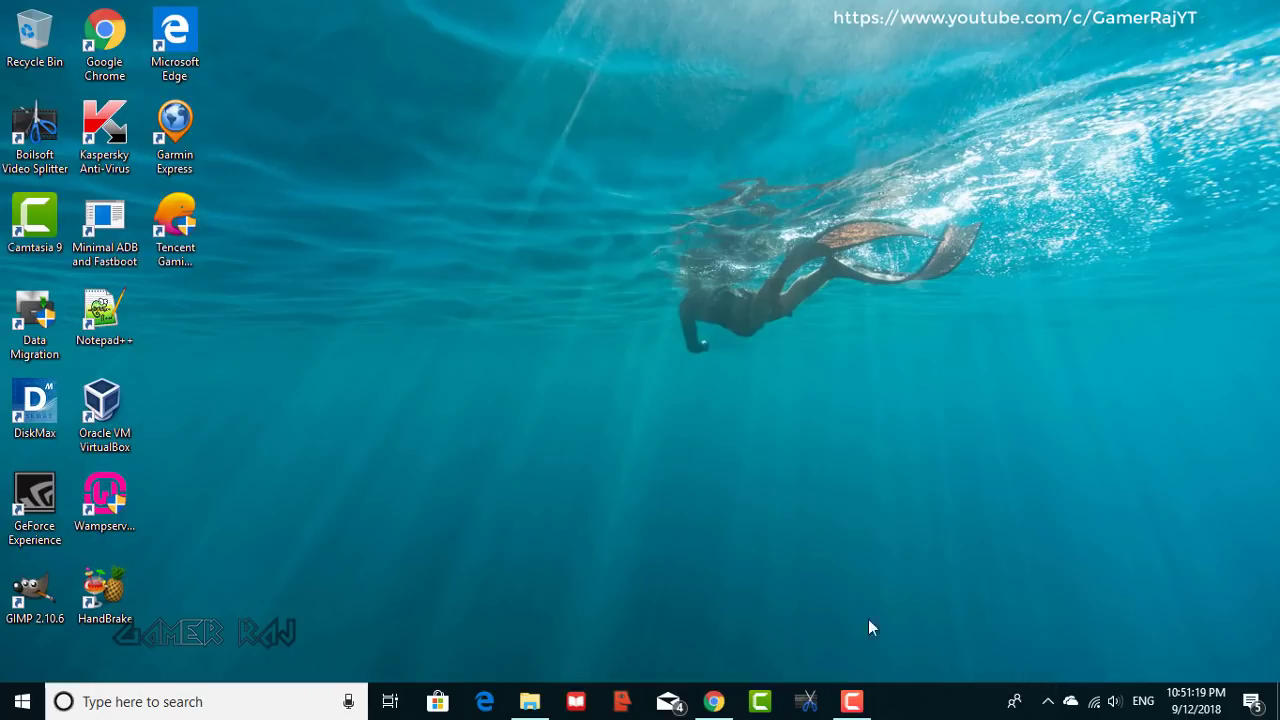
double_click(190, 225)
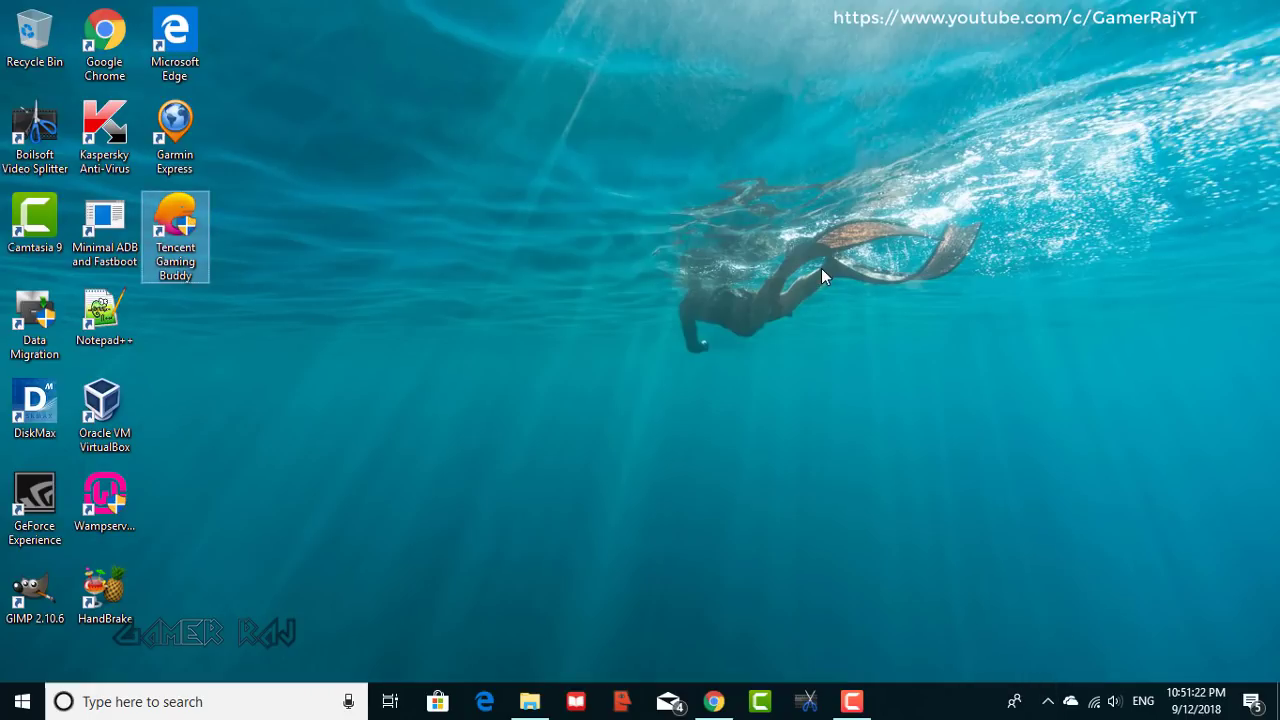